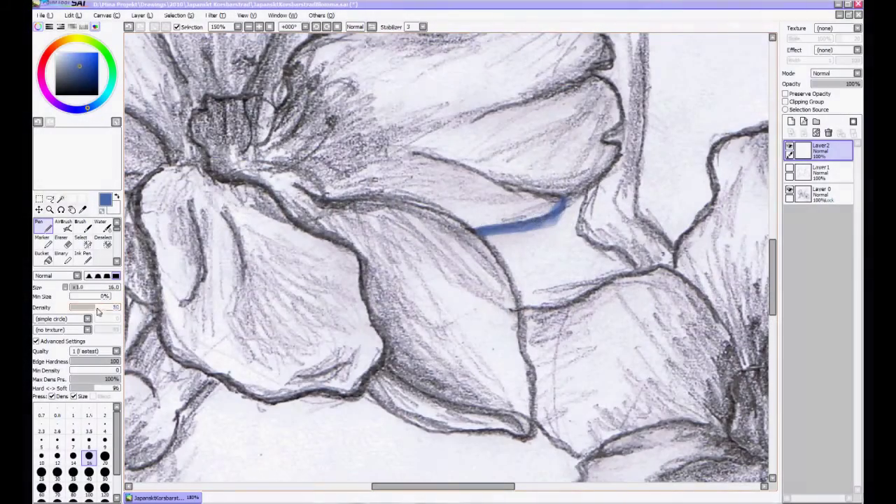
# Trace the gap between the two flowers and the right flower's outer petal edges with the size 16 blue pen.
pyautogui.moveTo(539, 306); pyautogui.dragTo(480, 236)
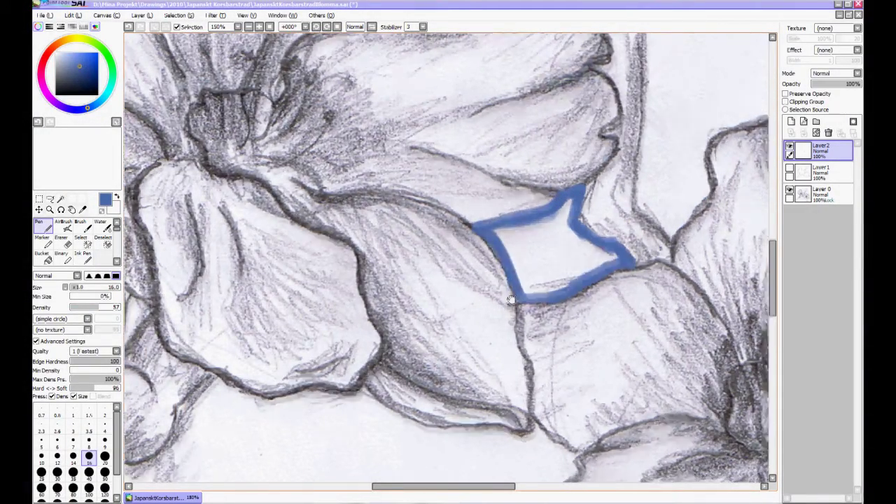
pyautogui.moveTo(532, 436); pyautogui.dragTo(486, 233)
pyautogui.moveTo(487, 233); pyautogui.dragTo(532, 266)
pyautogui.moveTo(490, 318); pyautogui.dragTo(483, 366)
pyautogui.moveTo(483, 365)
pyautogui.mouseDown()
pyautogui.moveTo(459, 292)
pyautogui.moveTo(359, 310)
pyautogui.moveTo(410, 327)
pyautogui.moveTo(511, 333)
pyautogui.mouseUp()
pyautogui.moveTo(560, 297)
pyautogui.mouseDown()
pyautogui.moveTo(371, 301)
pyautogui.moveTo(553, 343)
pyautogui.moveTo(580, 217)
pyautogui.moveTo(308, 223)
pyautogui.mouseUp()
pyautogui.moveTo(308, 222); pyautogui.dragTo(532, 329)
pyautogui.moveTo(284, 149)
pyautogui.mouseDown()
pyautogui.moveTo(394, 210)
pyautogui.moveTo(526, 252)
pyautogui.moveTo(339, 280)
pyautogui.mouseUp()
pyautogui.moveTo(340, 280)
pyautogui.mouseDown()
pyautogui.moveTo(380, 262)
pyautogui.moveTo(429, 120)
pyautogui.mouseUp()
pyautogui.moveTo(329, 105)
pyautogui.mouseDown()
pyautogui.moveTo(445, 198)
pyautogui.moveTo(473, 297)
pyautogui.mouseUp()
pyautogui.moveTo(303, 142); pyautogui.dragTo(404, 202)
pyautogui.moveTo(313, 144); pyautogui.dragTo(322, 159)
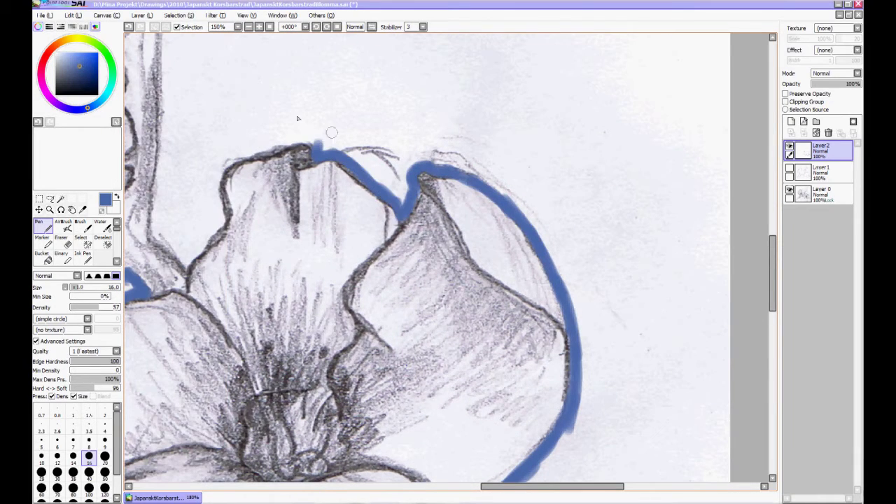
# Continue the blue outline around the right flower's top petal and along the stem and upper branch.
pyautogui.moveTo(224, 163); pyautogui.dragTo(219, 221)
pyautogui.moveTo(202, 195)
pyautogui.mouseDown()
pyautogui.moveTo(329, 176)
pyautogui.moveTo(342, 161)
pyautogui.mouseUp()
pyautogui.moveTo(353, 189)
pyautogui.mouseDown()
pyautogui.moveTo(350, 200)
pyautogui.moveTo(286, 101)
pyautogui.mouseUp()
pyautogui.moveTo(286, 101); pyautogui.dragTo(287, 231)
pyautogui.moveTo(294, 194); pyautogui.dragTo(312, 84)
pyautogui.moveTo(351, 124); pyautogui.dragTo(346, 304)
pyautogui.moveTo(163, 273); pyautogui.dragTo(256, 167)
pyautogui.moveTo(179, 259); pyautogui.dragTo(312, 107)
pyautogui.moveTo(313, 107); pyautogui.dragTo(363, 197)
# Trace the upper flower's right petal and the right side of its top petal in blue.
pyautogui.moveTo(329, 179); pyautogui.dragTo(348, 112)
pyautogui.moveTo(308, 39); pyautogui.dragTo(231, 196)
pyautogui.moveTo(315, 316); pyautogui.dragTo(483, 182)
pyautogui.moveTo(409, 60); pyautogui.dragTo(221, 255)
pyautogui.moveTo(280, 315); pyautogui.dragTo(500, 245)
pyautogui.moveTo(420, 147); pyautogui.dragTo(317, 184)
pyautogui.moveTo(317, 185); pyautogui.dragTo(387, 198)
pyautogui.moveTo(341, 175)
pyautogui.mouseDown()
pyautogui.moveTo(397, 206)
pyautogui.moveTo(416, 262)
pyautogui.mouseUp()
pyautogui.moveTo(401, 221); pyautogui.dragTo(388, 283)
pyautogui.moveTo(377, 119); pyautogui.dragTo(346, 64)
pyautogui.moveTo(347, 64); pyautogui.dragTo(483, 159)
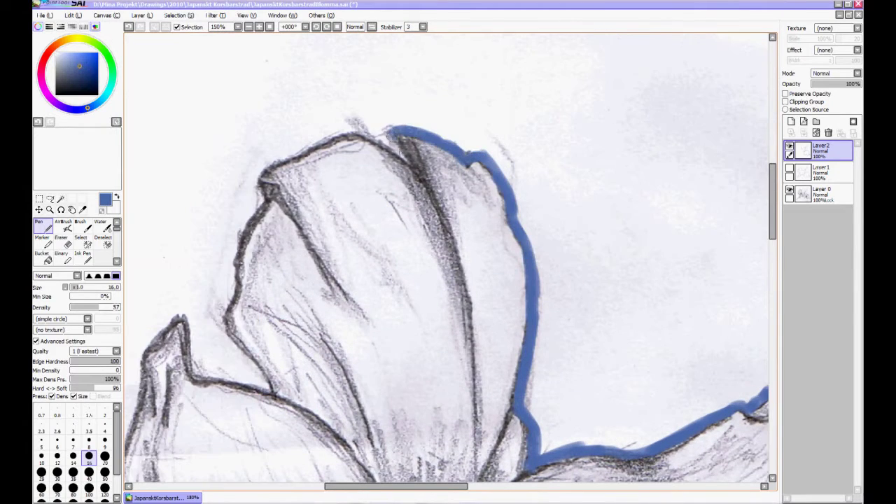
# Outline the left side of the upper flower's top petal and the outer edge of its left petal in blue.
pyautogui.moveTo(258, 183); pyautogui.dragTo(235, 252)
pyautogui.moveTo(234, 252)
pyautogui.mouseDown()
pyautogui.moveTo(374, 160)
pyautogui.moveTo(371, 222)
pyautogui.mouseUp()
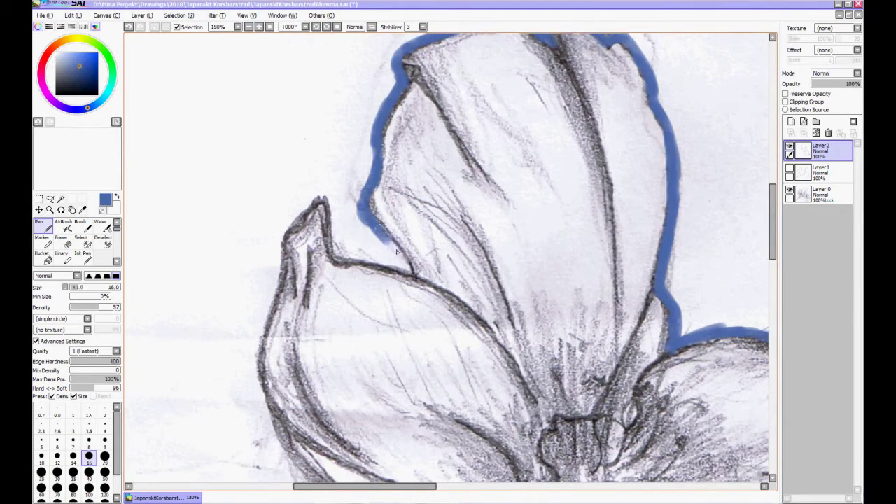
pyautogui.moveTo(273, 280)
pyautogui.mouseDown()
pyautogui.moveTo(300, 135)
pyautogui.moveTo(353, 364)
pyautogui.moveTo(256, 250)
pyautogui.mouseUp()
pyautogui.moveTo(256, 238)
pyautogui.mouseDown()
pyautogui.moveTo(371, 259)
pyautogui.moveTo(392, 140)
pyautogui.mouseUp()
pyautogui.moveTo(391, 168); pyautogui.dragTo(333, 235)
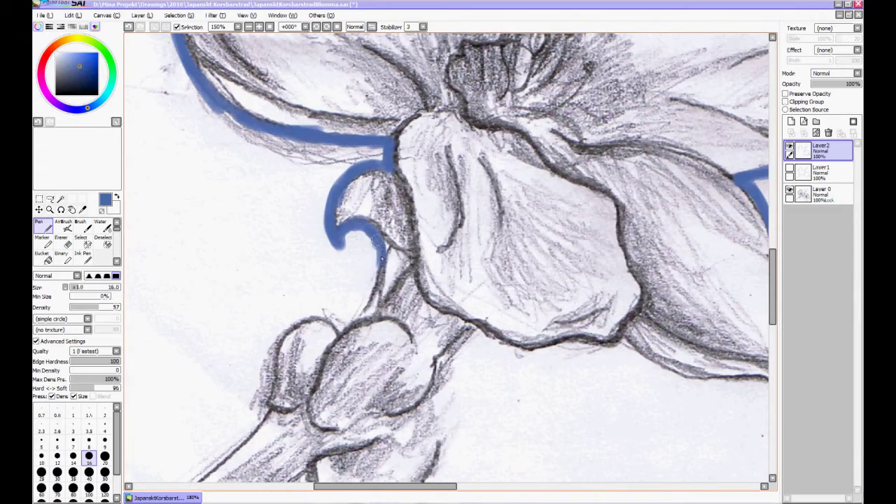
# Outline the buds, the lower-left branch and the undersides of the petals to close the blue contour.
pyautogui.moveTo(256, 412); pyautogui.dragTo(431, 187)
pyautogui.moveTo(392, 245)
pyautogui.mouseDown()
pyautogui.moveTo(273, 336)
pyautogui.moveTo(392, 210)
pyautogui.mouseUp()
pyautogui.moveTo(532, 143); pyautogui.dragTo(245, 378)
pyautogui.moveTo(553, 192); pyautogui.dragTo(655, 142)
pyautogui.moveTo(490, 175); pyautogui.dragTo(315, 294)
pyautogui.moveTo(424, 236); pyautogui.dragTo(476, 149)
pyautogui.moveTo(441, 287); pyautogui.dragTo(425, 199)
pyautogui.moveTo(490, 210); pyautogui.dragTo(245, 245)
pyautogui.moveTo(308, 210)
pyautogui.mouseDown()
pyautogui.moveTo(451, 224)
pyautogui.moveTo(587, 265)
pyautogui.mouseUp()
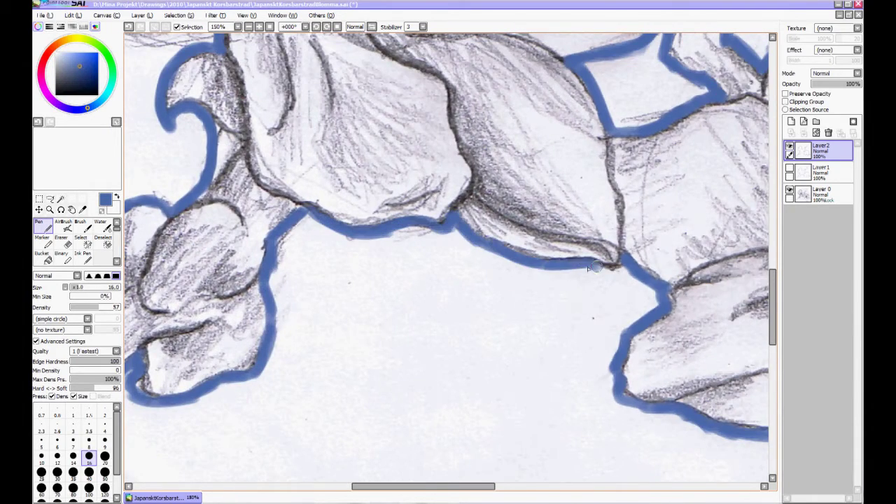
# Select the background areas outside the outline with the Magic Wand and fill them with blue on Layer2.
pyautogui.scroll(-5, 413, 186)
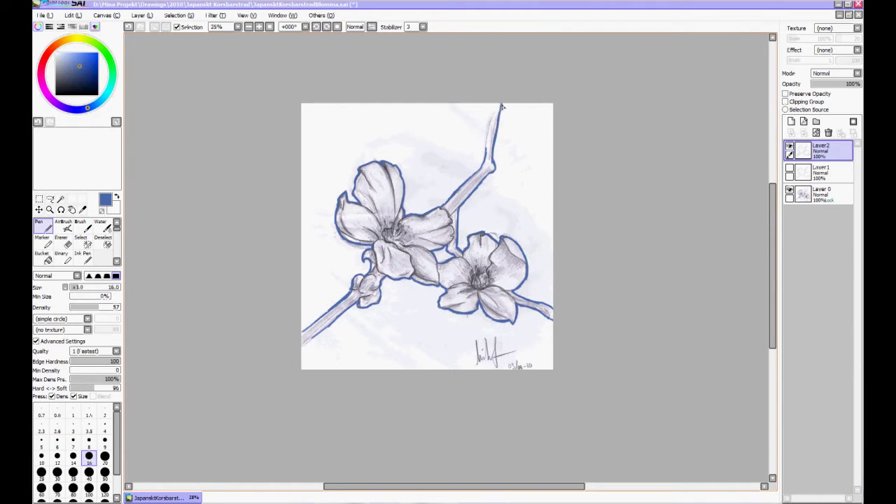
pyautogui.press('w')
pyautogui.click(423, 345)
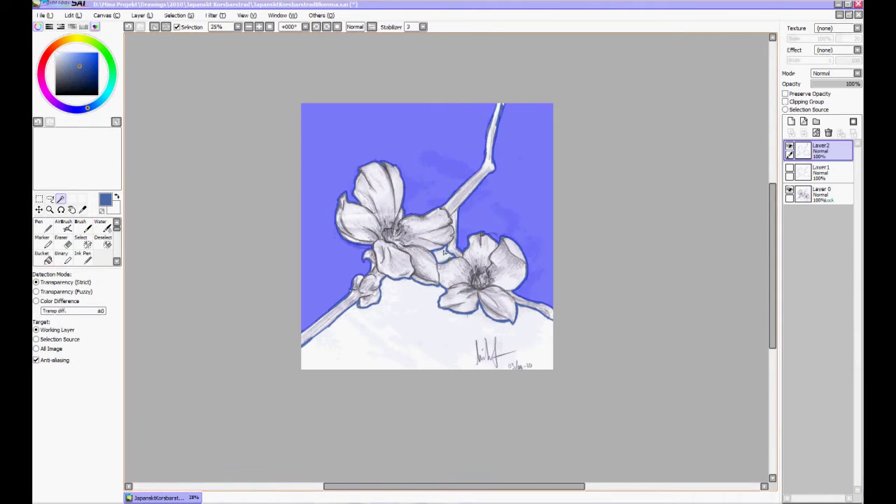
pyautogui.click(48, 259)
pyautogui.click(420, 336)
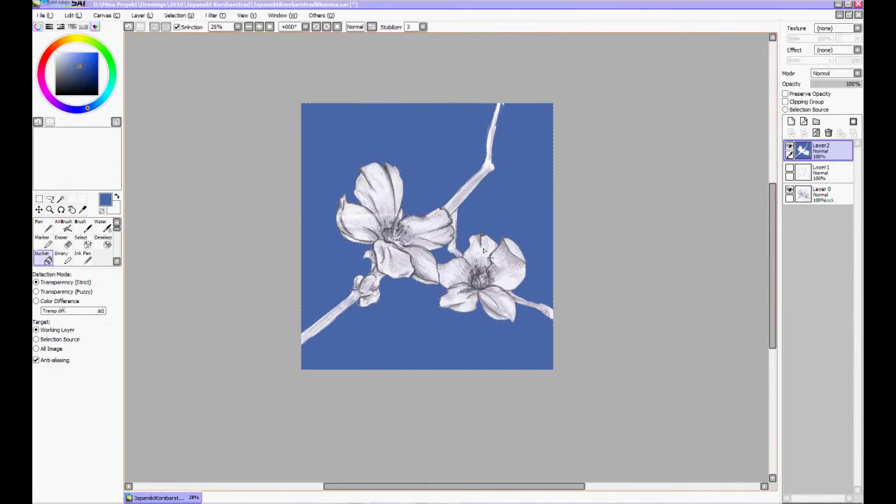
# Add a new layer above the background and paint first light blue pen strokes on the upper flower's top petal.
pyautogui.scroll(5, 420, 277)
pyautogui.scroll(-3, 421, 278)
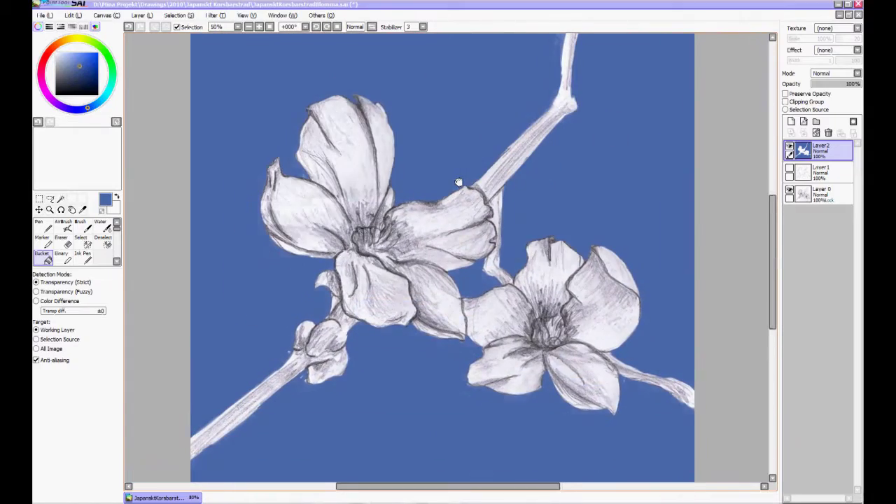
pyautogui.click(791, 122)
pyautogui.scroll(4, 412, 226)
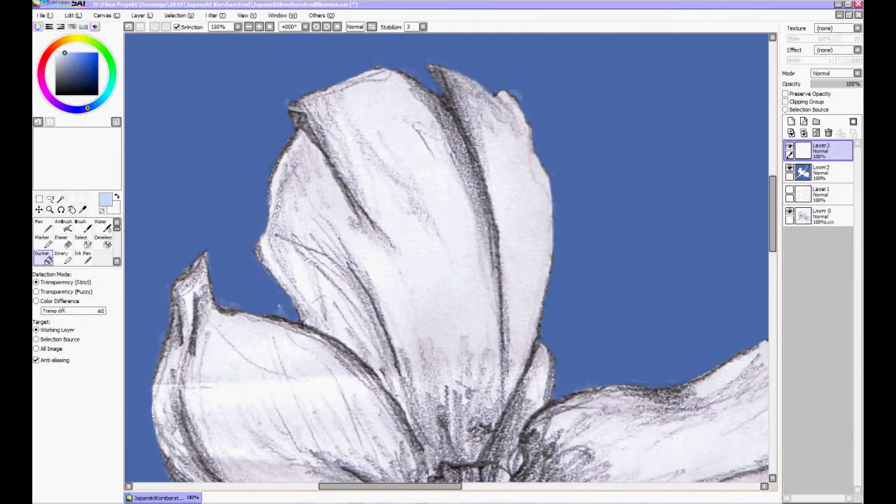
pyautogui.click(43, 226)
pyautogui.moveTo(483, 441)
pyautogui.mouseDown()
pyautogui.moveTo(523, 336)
pyautogui.moveTo(541, 210)
pyautogui.moveTo(497, 306)
pyautogui.mouseUp()
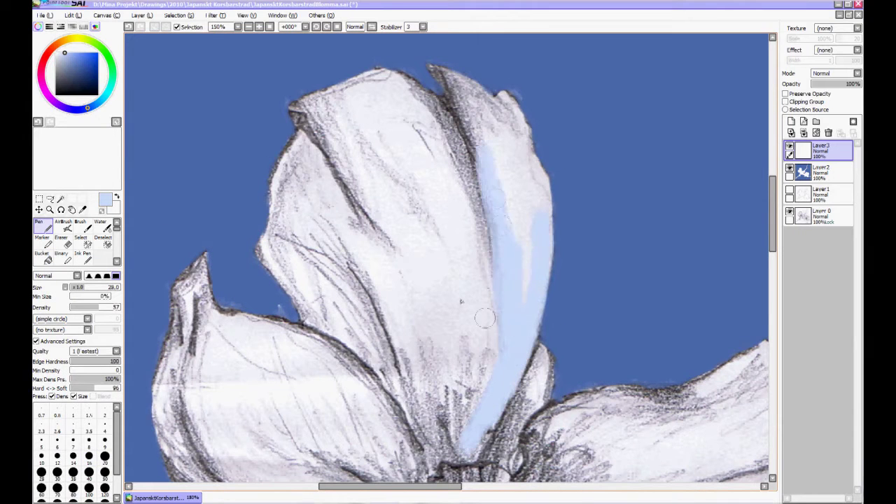
pyautogui.moveTo(315, 105); pyautogui.dragTo(392, 238)
# Set the Layer 0 sketch to Multiply at 37% opacity, move it above all layers, and reselect Layer3.
pyautogui.click(819, 216)
pyautogui.click(833, 73)
pyautogui.click(834, 89)
pyautogui.moveTo(819, 215); pyautogui.dragTo(822, 150)
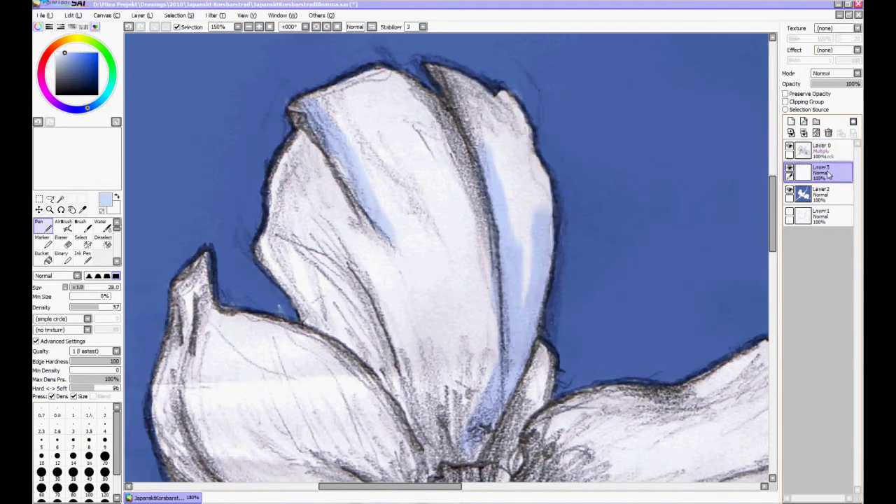
pyautogui.moveTo(852, 83); pyautogui.dragTo(828, 84)
pyautogui.click(819, 172)
# Shade the upper flower's top petal with light blue strokes, leaving white highlight areas.
pyautogui.scroll(-2, 460, 260)
pyautogui.moveTo(476, 381); pyautogui.dragTo(336, 252)
pyautogui.moveTo(269, 175)
pyautogui.mouseDown()
pyautogui.moveTo(317, 248)
pyautogui.moveTo(350, 183)
pyautogui.moveTo(392, 280)
pyautogui.moveTo(462, 329)
pyautogui.moveTo(488, 198)
pyautogui.moveTo(420, 266)
pyautogui.mouseUp()
pyautogui.scroll(3, 420, 266)
pyautogui.moveTo(371, 294)
pyautogui.mouseDown()
pyautogui.moveTo(414, 164)
pyautogui.moveTo(524, 218)
pyautogui.moveTo(500, 168)
pyautogui.moveTo(556, 240)
pyautogui.mouseUp()
pyautogui.moveTo(513, 190)
pyautogui.mouseDown()
pyautogui.moveTo(330, 220)
pyautogui.moveTo(329, 259)
pyautogui.mouseUp()
# Shade the upper flower's left, lower and right petals with light blue strokes using the size 21 pen.
pyautogui.scroll(-4, 444, 206)
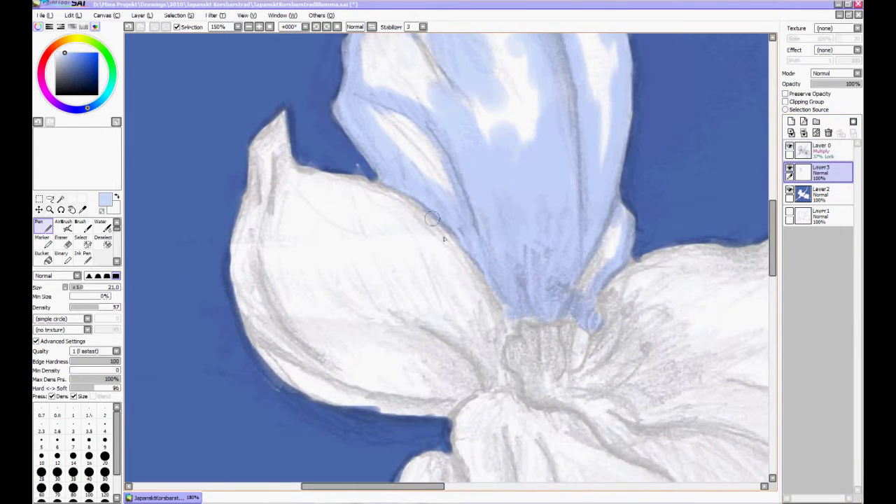
pyautogui.moveTo(432, 218)
pyautogui.mouseDown()
pyautogui.moveTo(476, 371)
pyautogui.moveTo(322, 245)
pyautogui.moveTo(455, 322)
pyautogui.moveTo(376, 253)
pyautogui.moveTo(368, 372)
pyautogui.moveTo(424, 346)
pyautogui.moveTo(273, 168)
pyautogui.moveTo(279, 163)
pyautogui.moveTo(255, 175)
pyautogui.moveTo(393, 407)
pyautogui.moveTo(238, 210)
pyautogui.mouseUp()
pyautogui.moveTo(532, 392)
pyautogui.mouseDown()
pyautogui.moveTo(399, 343)
pyautogui.moveTo(371, 210)
pyautogui.moveTo(338, 197)
pyautogui.moveTo(354, 241)
pyautogui.moveTo(280, 210)
pyautogui.moveTo(301, 364)
pyautogui.moveTo(445, 301)
pyautogui.moveTo(420, 364)
pyautogui.moveTo(378, 252)
pyautogui.moveTo(385, 350)
pyautogui.moveTo(336, 364)
pyautogui.mouseUp()
pyautogui.moveTo(498, 292)
pyautogui.mouseDown()
pyautogui.moveTo(348, 249)
pyautogui.moveTo(470, 378)
pyautogui.mouseUp()
pyautogui.moveTo(343, 342); pyautogui.dragTo(407, 391)
pyautogui.moveTo(441, 354)
pyautogui.mouseDown()
pyautogui.moveTo(420, 238)
pyautogui.moveTo(330, 210)
pyautogui.mouseUp()
pyautogui.moveTo(252, 152); pyautogui.dragTo(434, 203)
pyautogui.moveTo(393, 96); pyautogui.dragTo(442, 243)
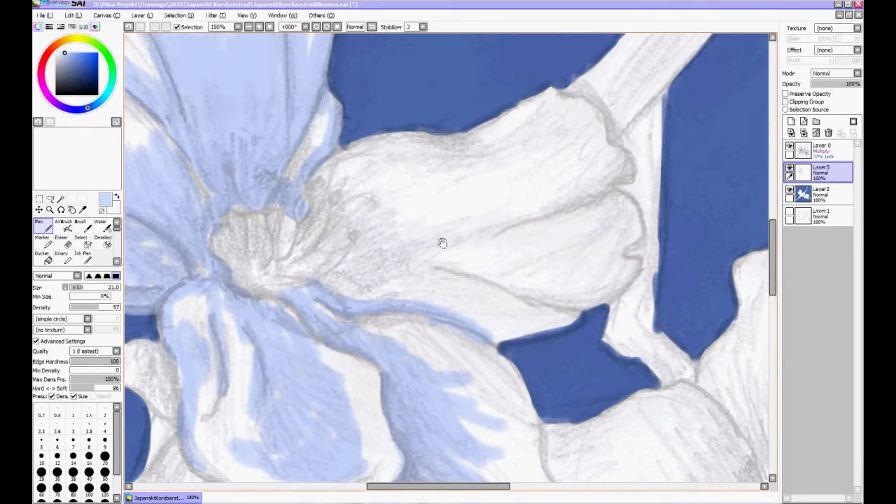
pyautogui.moveTo(346, 289)
pyautogui.mouseDown()
pyautogui.moveTo(420, 175)
pyautogui.moveTo(536, 100)
pyautogui.moveTo(434, 157)
pyautogui.moveTo(595, 203)
pyautogui.moveTo(420, 280)
pyautogui.moveTo(574, 322)
pyautogui.moveTo(606, 248)
pyautogui.moveTo(620, 169)
pyautogui.moveTo(567, 98)
pyautogui.moveTo(521, 105)
pyautogui.moveTo(459, 189)
pyautogui.mouseUp()
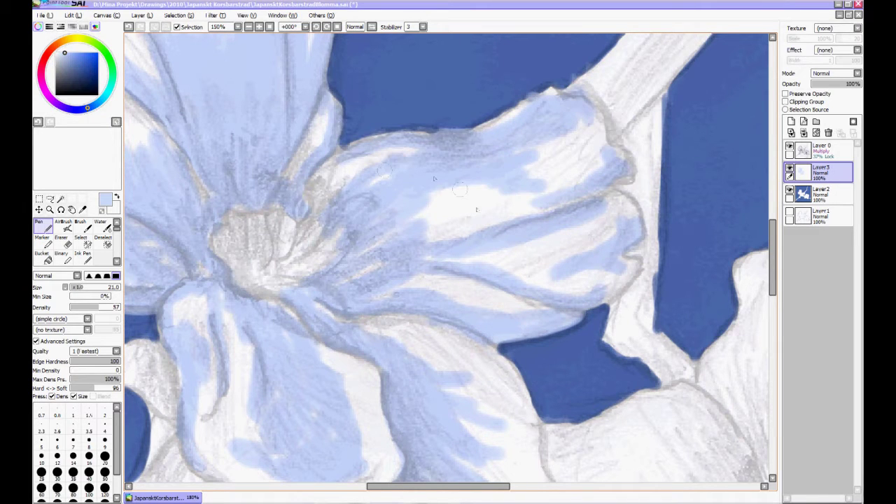
# Lower the pen density to 30 and shade the right flower's upper and side petals in light blue.
pyautogui.scroll(-2, 339, 185)
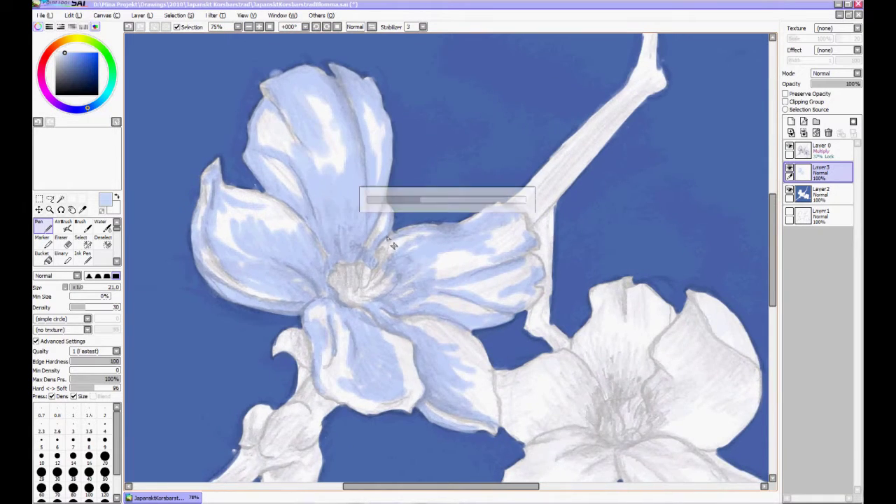
pyautogui.moveTo(744, 189); pyautogui.dragTo(694, 49)
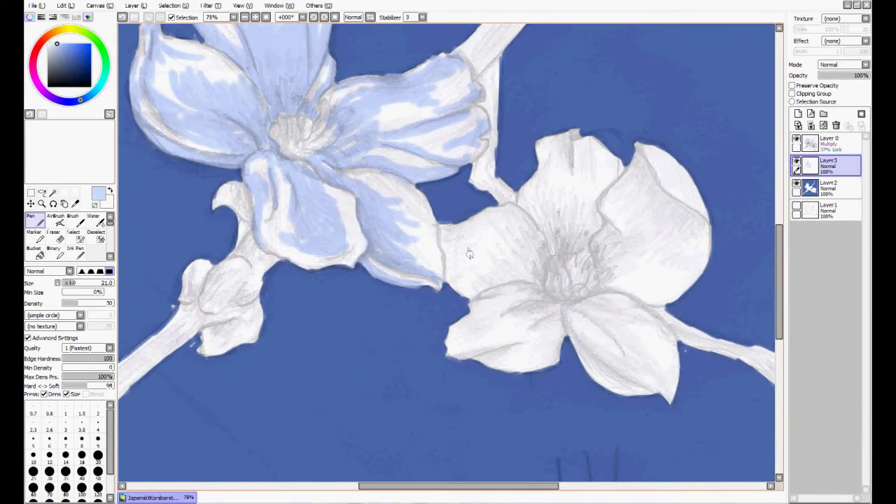
pyautogui.scroll(2, 410, 194)
pyautogui.moveTo(308, 174)
pyautogui.mouseDown()
pyautogui.moveTo(336, 273)
pyautogui.moveTo(504, 248)
pyautogui.moveTo(490, 161)
pyautogui.moveTo(466, 229)
pyautogui.moveTo(462, 133)
pyautogui.moveTo(336, 259)
pyautogui.moveTo(357, 140)
pyautogui.moveTo(577, 159)
pyautogui.moveTo(616, 126)
pyautogui.mouseUp()
pyautogui.moveTo(518, 210)
pyautogui.mouseDown()
pyautogui.moveTo(434, 266)
pyautogui.moveTo(420, 182)
pyautogui.mouseUp()
pyautogui.moveTo(476, 70)
pyautogui.mouseDown()
pyautogui.moveTo(481, 153)
pyautogui.moveTo(406, 77)
pyautogui.mouseUp()
pyautogui.moveTo(476, 182); pyautogui.dragTo(441, 287)
pyautogui.moveTo(448, 231)
pyautogui.mouseDown()
pyautogui.moveTo(421, 308)
pyautogui.moveTo(514, 204)
pyautogui.moveTo(532, 42)
pyautogui.moveTo(637, 182)
pyautogui.mouseUp()
pyautogui.moveTo(630, 140)
pyautogui.mouseDown()
pyautogui.moveTo(504, 77)
pyautogui.moveTo(476, 154)
pyautogui.mouseUp()
pyautogui.moveTo(627, 139); pyautogui.dragTo(518, 208)
pyautogui.moveTo(434, 79)
pyautogui.mouseDown()
pyautogui.moveTo(567, 238)
pyautogui.moveTo(560, 260)
pyautogui.moveTo(560, 203)
pyautogui.mouseUp()
pyautogui.moveTo(567, 189)
pyautogui.mouseDown()
pyautogui.moveTo(427, 306)
pyautogui.moveTo(436, 266)
pyautogui.moveTo(707, 133)
pyautogui.mouseUp()
# Shade the right flower's lower-left petal with soft light blue strokes.
pyautogui.moveTo(413, 203); pyautogui.dragTo(280, 294)
pyautogui.moveTo(371, 252)
pyautogui.mouseDown()
pyautogui.moveTo(221, 292)
pyautogui.moveTo(320, 277)
pyautogui.mouseUp()
pyautogui.moveTo(280, 206)
pyautogui.mouseDown()
pyautogui.moveTo(377, 183)
pyautogui.moveTo(427, 301)
pyautogui.mouseUp()
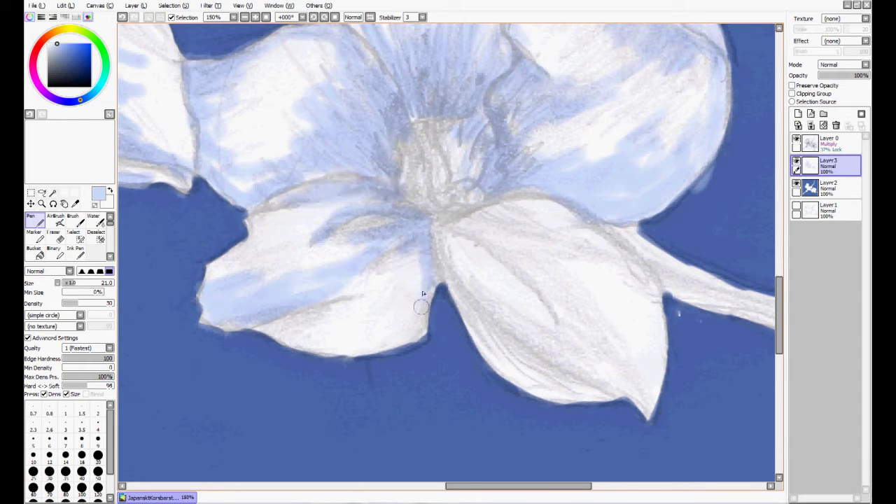
pyautogui.moveTo(427, 252); pyautogui.dragTo(301, 354)
pyautogui.moveTo(412, 321); pyautogui.dragTo(350, 358)
# Shade the right flower's lower-right petal with light blue strokes along its folds and edges.
pyautogui.moveTo(238, 273)
pyautogui.mouseDown()
pyautogui.moveTo(305, 232)
pyautogui.moveTo(163, 193)
pyautogui.mouseUp()
pyautogui.moveTo(315, 185); pyautogui.dragTo(403, 312)
pyautogui.moveTo(308, 210)
pyautogui.mouseDown()
pyautogui.moveTo(392, 336)
pyautogui.moveTo(364, 336)
pyautogui.mouseUp()
pyautogui.moveTo(406, 210)
pyautogui.mouseDown()
pyautogui.moveTo(339, 192)
pyautogui.moveTo(504, 245)
pyautogui.mouseUp()
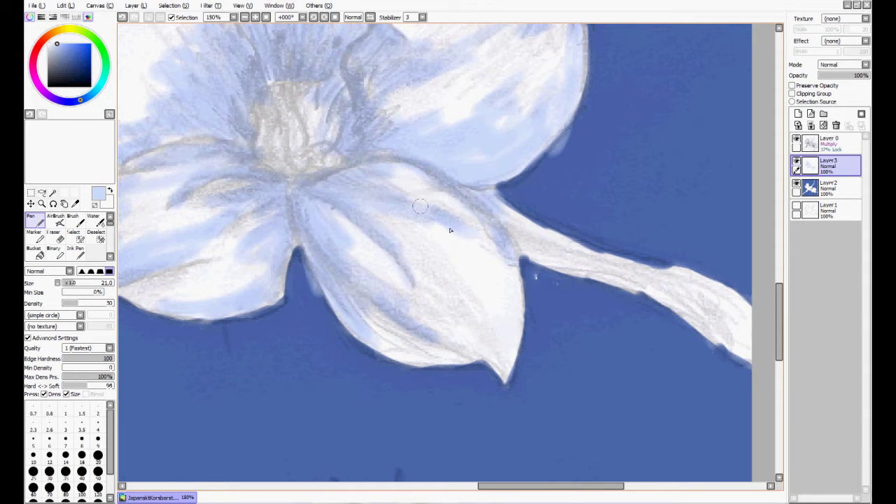
pyautogui.moveTo(441, 210); pyautogui.dragTo(382, 284)
pyautogui.moveTo(483, 301); pyautogui.dragTo(420, 371)
# Hide the Layer 0 sketch and paint near-white highlight streaks on the upper flower's top petal.
pyautogui.scroll(-3, 461, 245)
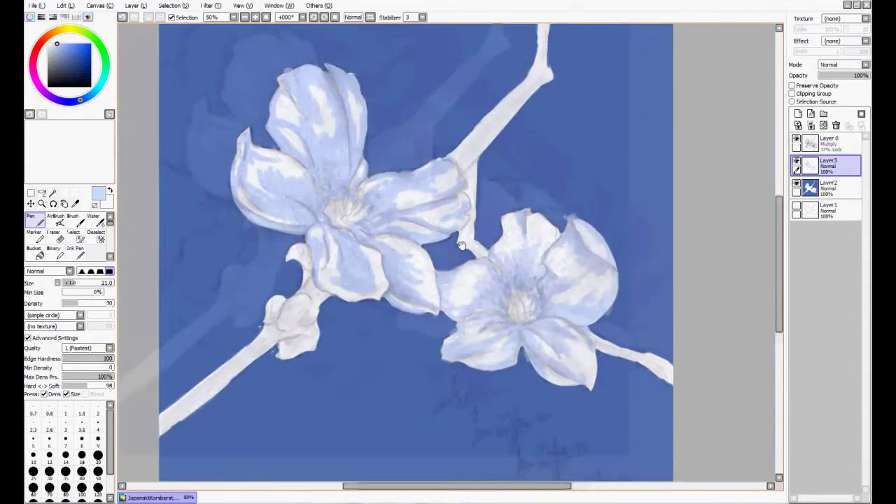
pyautogui.click(796, 144)
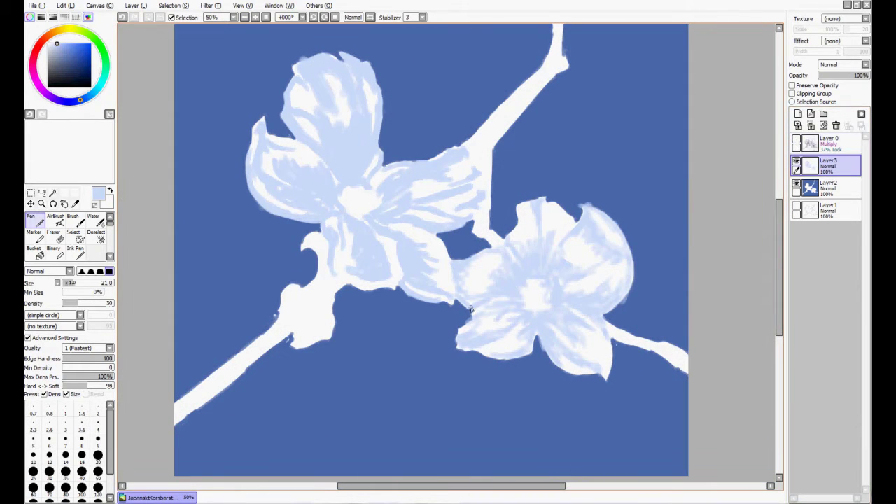
pyautogui.scroll(3, 518, 239)
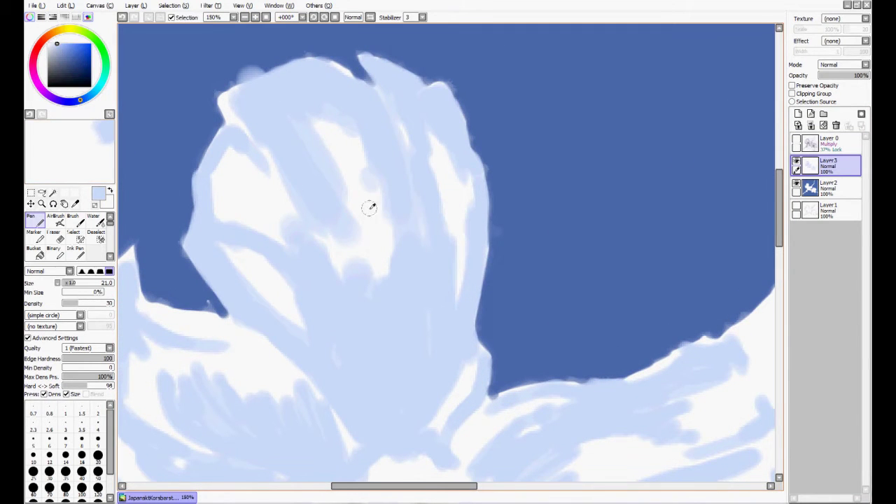
pyautogui.moveTo(381, 87); pyautogui.dragTo(413, 224)
pyautogui.moveTo(428, 138); pyautogui.dragTo(439, 203)
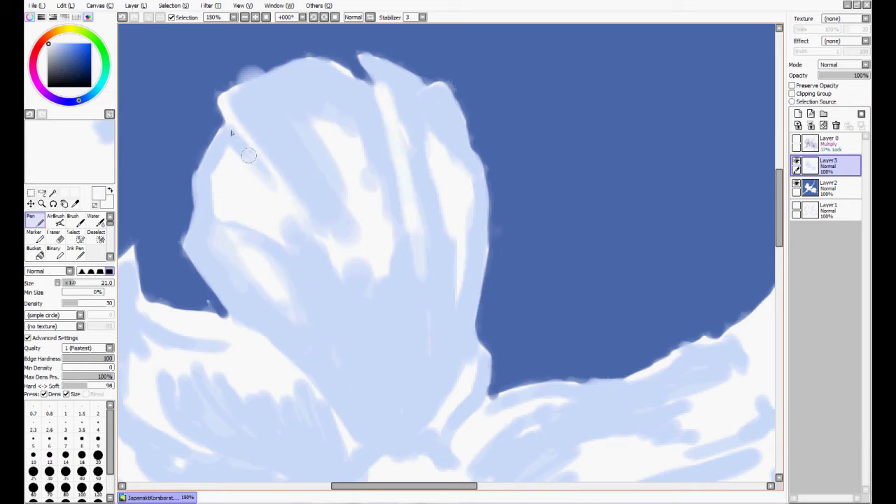
pyautogui.moveTo(215, 149)
pyautogui.mouseDown()
pyautogui.moveTo(238, 210)
pyautogui.moveTo(256, 162)
pyautogui.mouseUp()
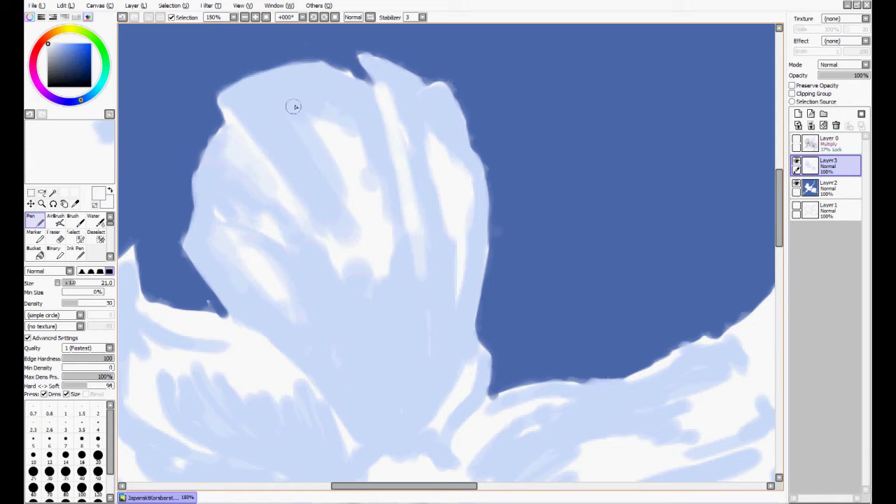
pyautogui.moveTo(294, 106); pyautogui.dragTo(317, 238)
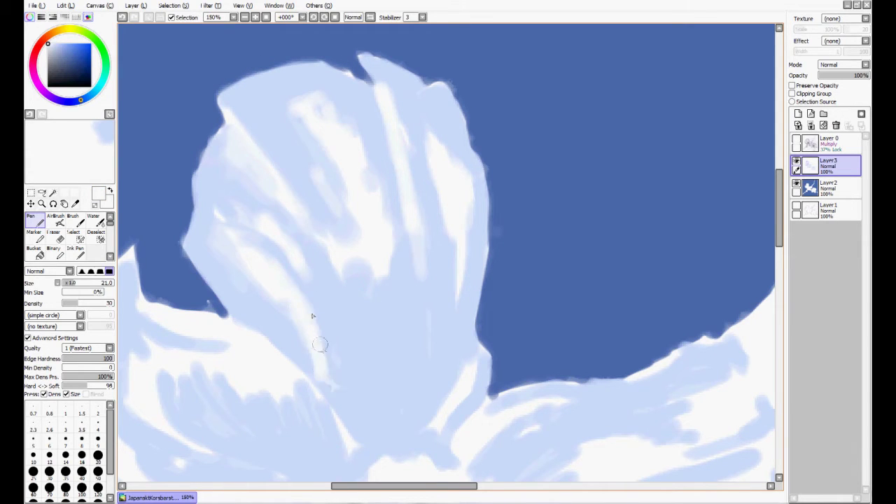
# Blend the top petal's highlights using sampled light blue and white tones, checking them against the sketch layer.
pyautogui.keyDown('alt'); pyautogui.click(335, 385); pyautogui.keyUp('alt')
pyautogui.moveTo(334, 332); pyautogui.dragTo(306, 261)
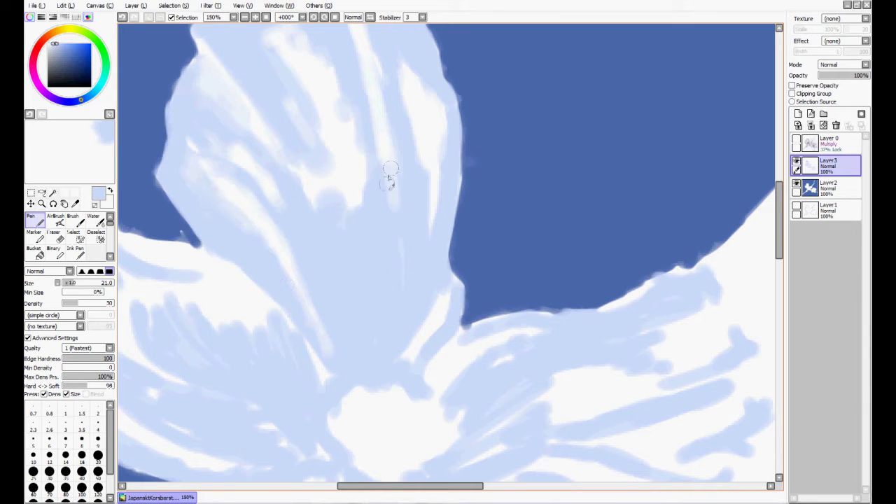
pyautogui.moveTo(396, 203); pyautogui.dragTo(418, 301)
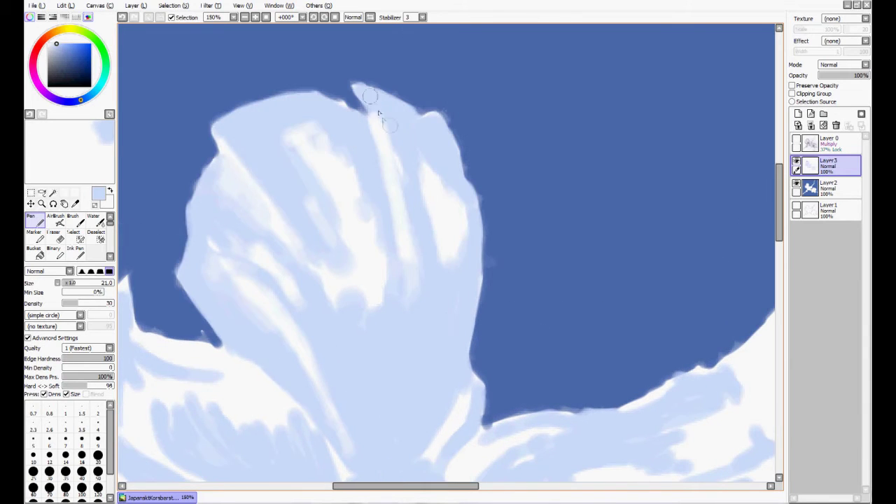
pyautogui.moveTo(369, 133); pyautogui.dragTo(386, 221)
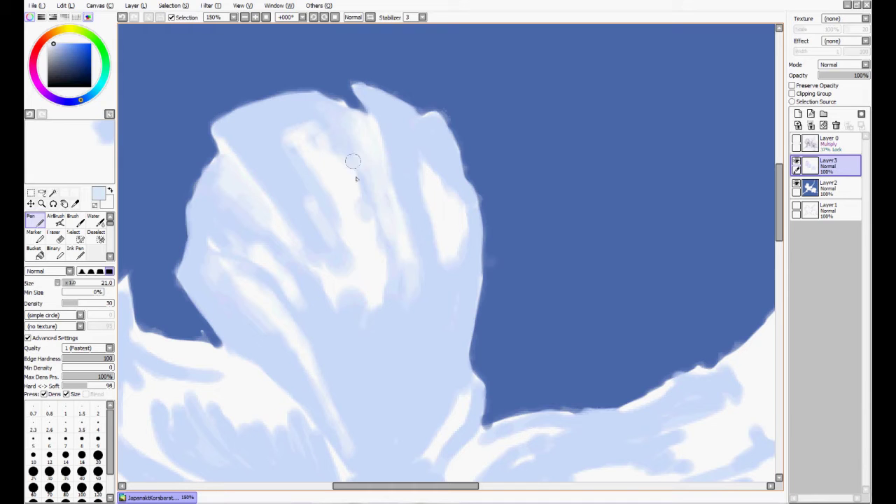
pyautogui.moveTo(305, 159); pyautogui.dragTo(312, 107)
pyautogui.moveTo(455, 140); pyautogui.dragTo(462, 196)
pyautogui.keyDown('alt'); pyautogui.click(440, 140); pyautogui.keyUp('alt')
pyautogui.moveTo(441, 119)
pyautogui.mouseDown()
pyautogui.moveTo(452, 210)
pyautogui.moveTo(465, 139)
pyautogui.mouseUp()
pyautogui.click(797, 142)
pyautogui.click(797, 143)
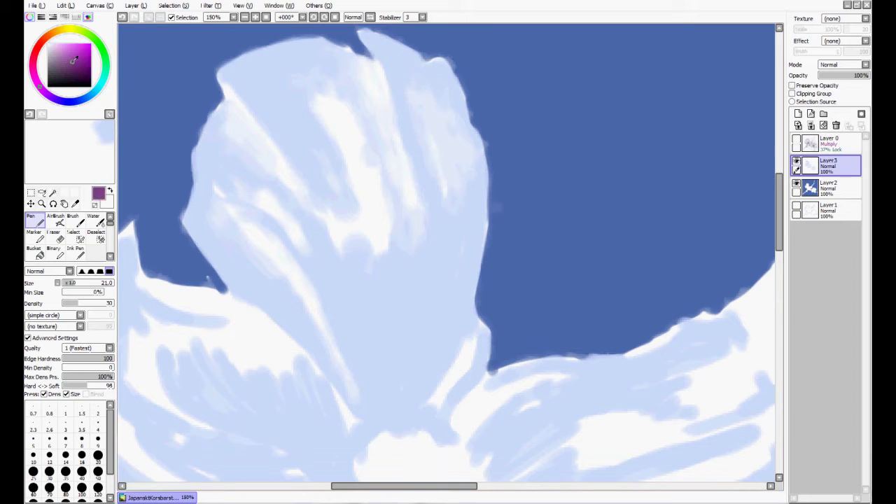
pyautogui.moveTo(371, 383)
pyautogui.mouseDown()
pyautogui.moveTo(403, 389)
pyautogui.moveTo(387, 392)
pyautogui.mouseUp()
pyautogui.hotkey('ctrl', 'z')
pyautogui.hotkey('ctrl', 'z')
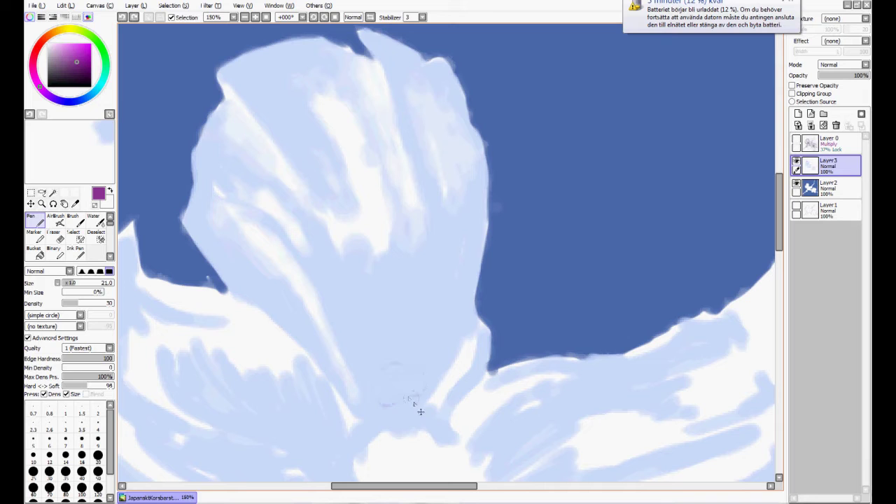
# Paint a fan of bright purple strokes radiating upward from the base of the upper flower's top petal.
pyautogui.moveTo(369, 369); pyautogui.dragTo(424, 385)
pyautogui.hotkey('ctrl', 'z')
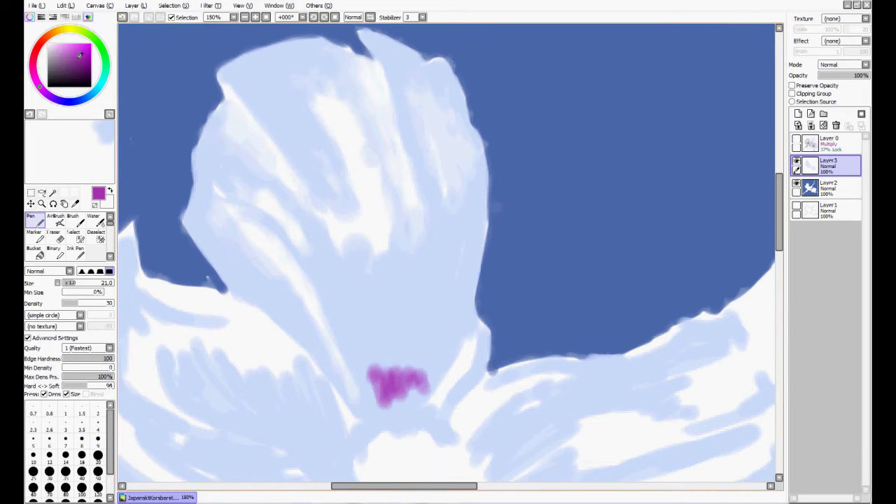
pyautogui.moveTo(363, 353); pyautogui.dragTo(419, 391)
pyautogui.moveTo(378, 367); pyautogui.dragTo(427, 389)
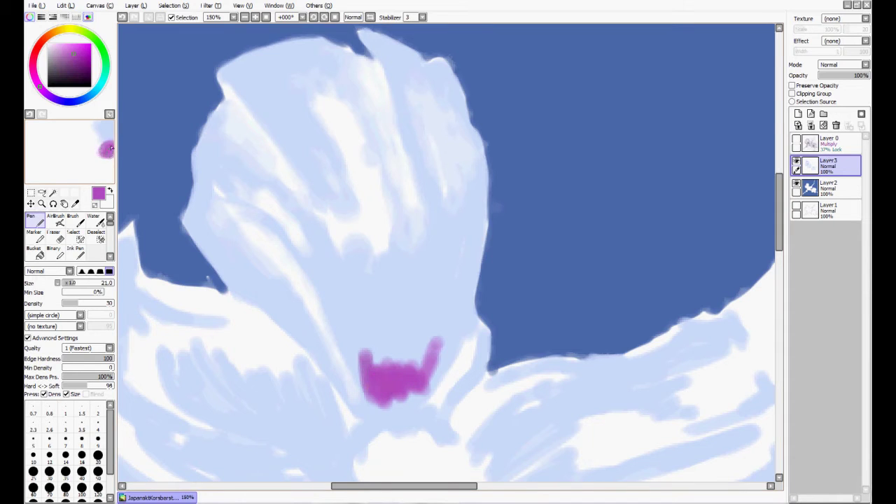
pyautogui.moveTo(364, 392); pyautogui.dragTo(335, 322)
pyautogui.moveTo(392, 389); pyautogui.dragTo(368, 303)
pyautogui.moveTo(420, 378); pyautogui.dragTo(455, 319)
# Paint a long purple streak along the top petal's lower-left edge down toward the flower's centre.
pyautogui.moveTo(203, 234); pyautogui.dragTo(292, 336)
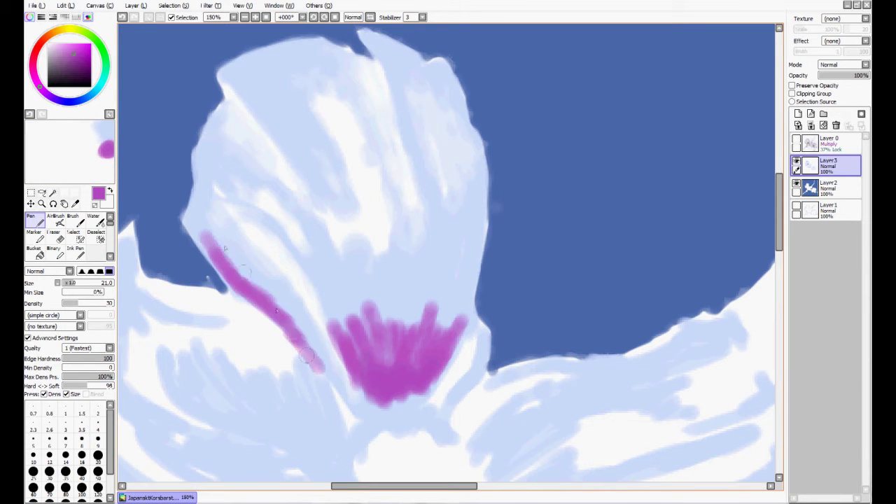
pyautogui.moveTo(318, 369); pyautogui.dragTo(336, 389)
pyautogui.scroll(-1, 441, 266)
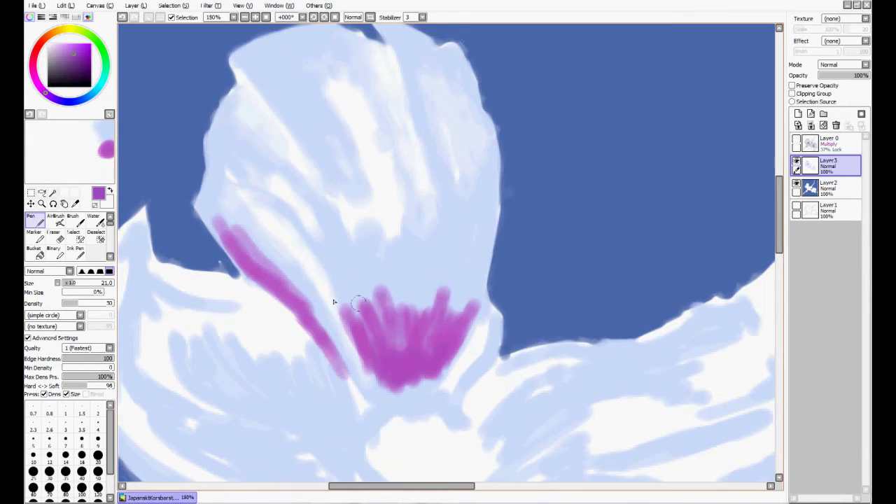
# Undo the bright purple strokes on the upper flower's top petal and test a softer purple at the petal's base.
pyautogui.hotkey('ctrl', 'z')
pyautogui.hotkey('ctrl', 'z')
pyautogui.hotkey('ctrl', 'z')
pyautogui.hotkey('ctrl', 'z')
pyautogui.hotkey('ctrl', 'z')
pyautogui.hotkey('ctrl', 'z')
pyautogui.hotkey('ctrl', 'z')
pyautogui.hotkey('ctrl', 'y')
pyautogui.hotkey('ctrl', 'y')
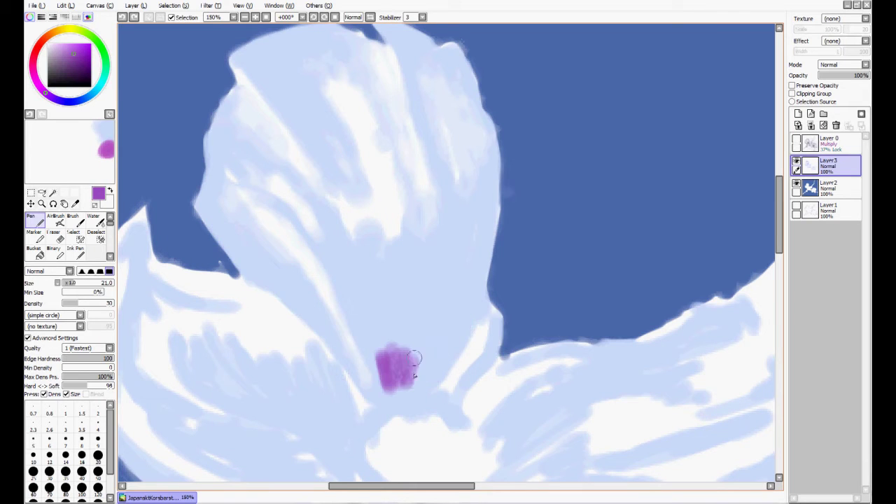
pyautogui.hotkey('ctrl', 'y')
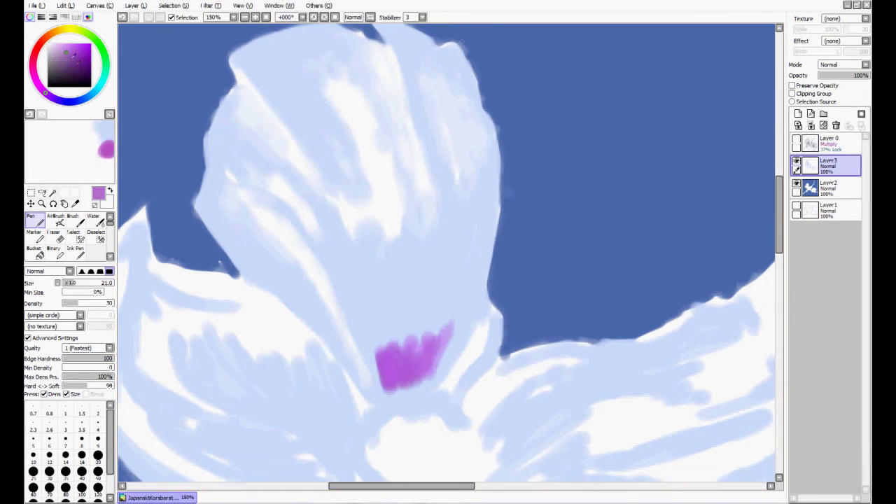
pyautogui.hotkey('ctrl', 'y')
pyautogui.hotkey('ctrl', 'y')
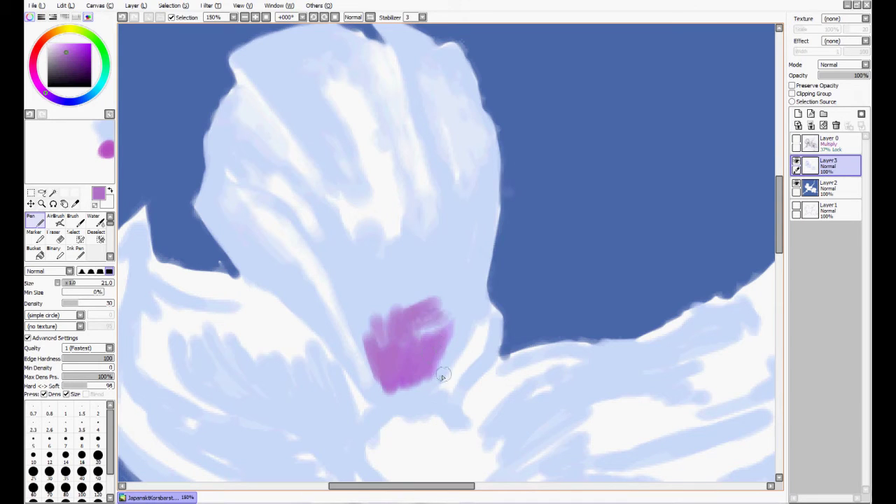
# Undo the test patch and paint a fan of softer purple strokes rising from the top petal's base.
pyautogui.hotkey('ctrl', 'z')
pyautogui.hotkey('ctrl', 'z')
pyautogui.hotkey('ctrl', 'z')
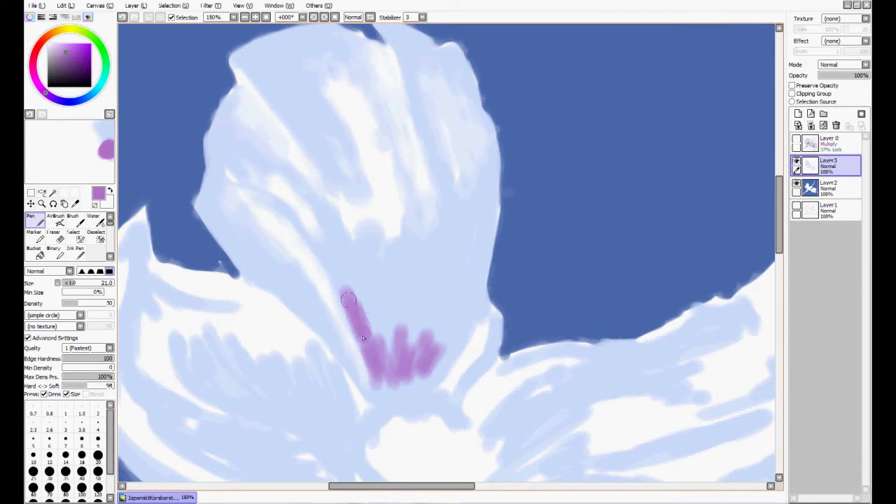
pyautogui.moveTo(353, 310); pyautogui.dragTo(451, 358)
pyautogui.moveTo(467, 279)
pyautogui.mouseDown()
pyautogui.moveTo(392, 276)
pyautogui.moveTo(405, 343)
pyautogui.mouseUp()
# Reduce the brush size to 12 and paint thin purple streaks inward from the top petal's upper notches and left edge.
pyautogui.press('[')
pyautogui.press('[')
pyautogui.press('[')
pyautogui.press('[')
pyautogui.moveTo(389, 90); pyautogui.dragTo(401, 108)
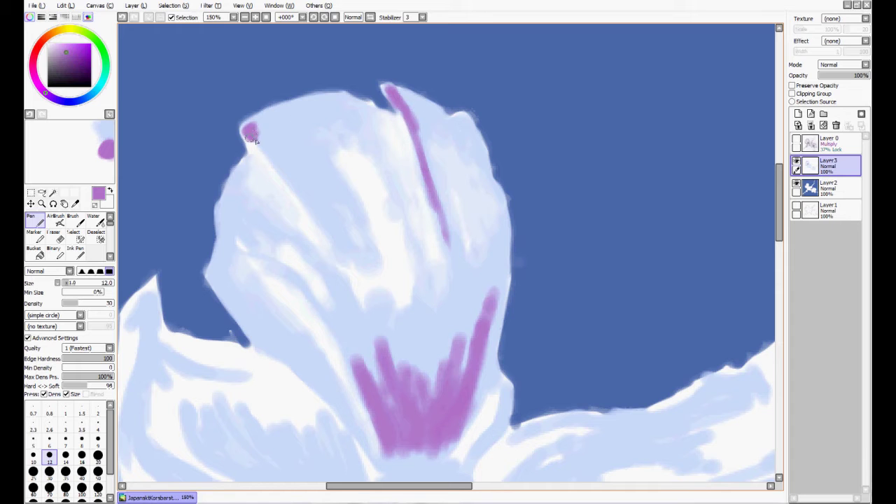
pyautogui.moveTo(258, 137); pyautogui.dragTo(340, 249)
pyautogui.moveTo(340, 249); pyautogui.dragTo(320, 159)
pyautogui.moveTo(199, 143); pyautogui.dragTo(217, 157)
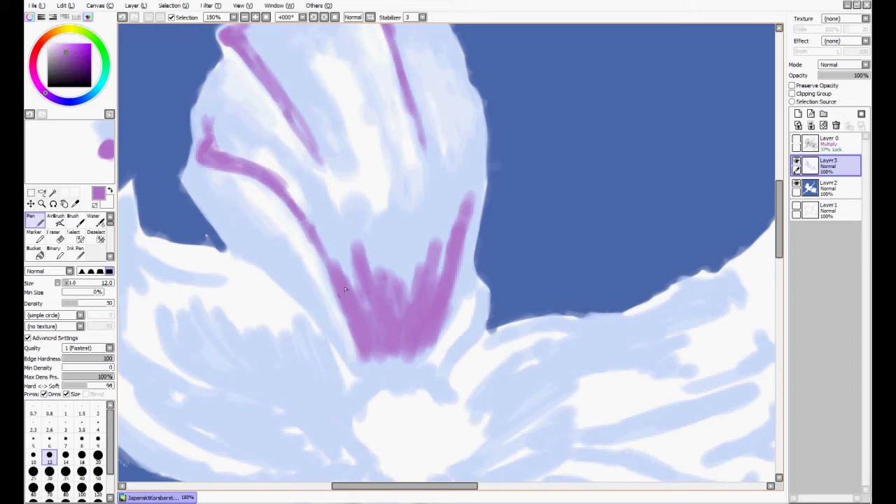
# Paint purple streaks along the top petal's lower-left edge and down the outer fold of the upper flower's left petal.
pyautogui.scroll(-3, 353, 316)
pyautogui.moveTo(348, 256); pyautogui.dragTo(312, 211)
pyautogui.moveTo(215, 121); pyautogui.dragTo(301, 196)
pyautogui.moveTo(301, 196); pyautogui.dragTo(420, 221)
pyautogui.moveTo(259, 168)
pyautogui.mouseDown()
pyautogui.moveTo(273, 329)
pyautogui.moveTo(298, 350)
pyautogui.mouseUp()
pyautogui.moveTo(266, 315); pyautogui.dragTo(343, 371)
pyautogui.moveTo(259, 172); pyautogui.dragTo(308, 357)
# Paint short purple strokes at the left petal's base and a long streak along its lower outer edge.
pyautogui.moveTo(438, 336); pyautogui.dragTo(381, 210)
pyautogui.moveTo(413, 277)
pyautogui.mouseDown()
pyautogui.moveTo(406, 199)
pyautogui.moveTo(353, 234)
pyautogui.mouseUp()
pyautogui.moveTo(417, 287); pyautogui.dragTo(390, 294)
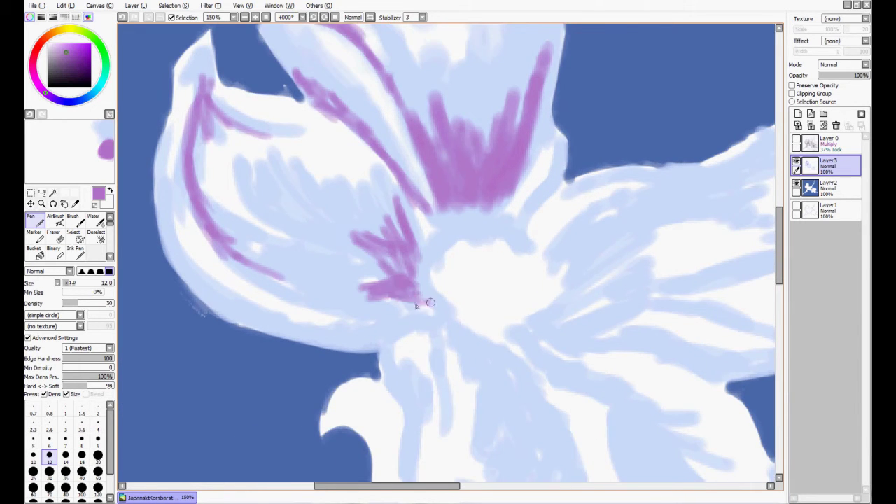
pyautogui.moveTo(173, 256); pyautogui.dragTo(354, 346)
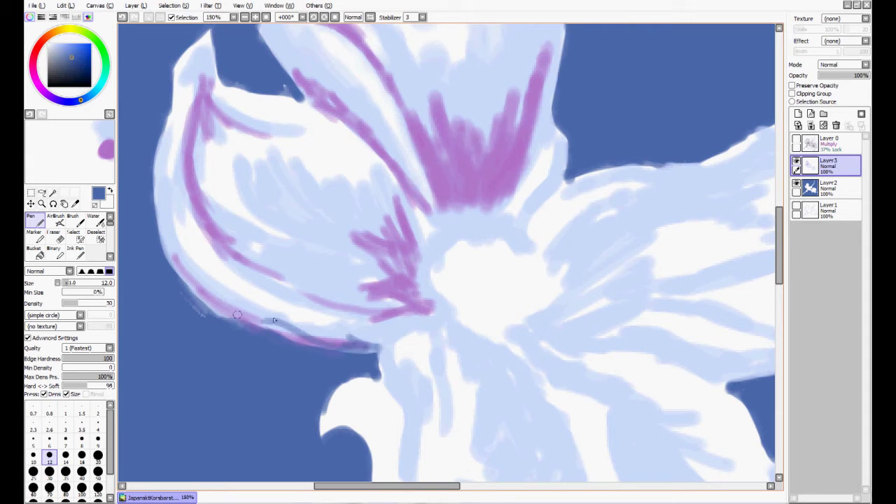
# Enlarge the brush to 29, fill the left petal's base with purple and extend broad strokes across the petal.
pyautogui.moveTo(340, 401); pyautogui.dragTo(287, 277)
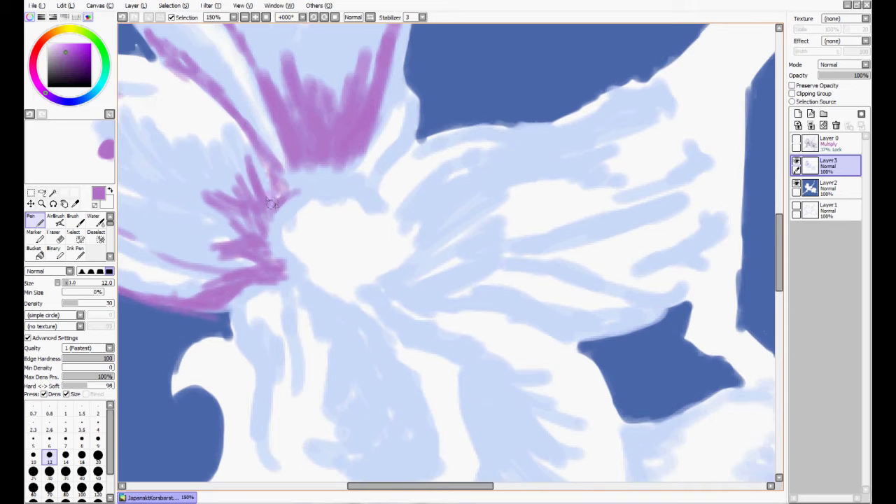
pyautogui.moveTo(359, 281); pyautogui.dragTo(282, 326)
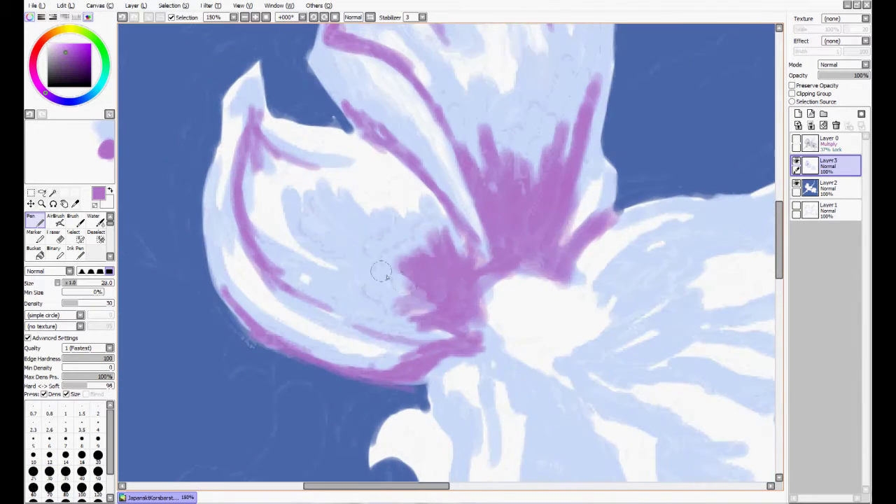
pyautogui.moveTo(336, 238); pyautogui.dragTo(413, 287)
pyautogui.moveTo(301, 280); pyautogui.dragTo(441, 336)
# Paint purple at the base and lower fold of the upper flower's bottom petal and a long curve down the lower-right petal.
pyautogui.moveTo(308, 150); pyautogui.dragTo(344, 209)
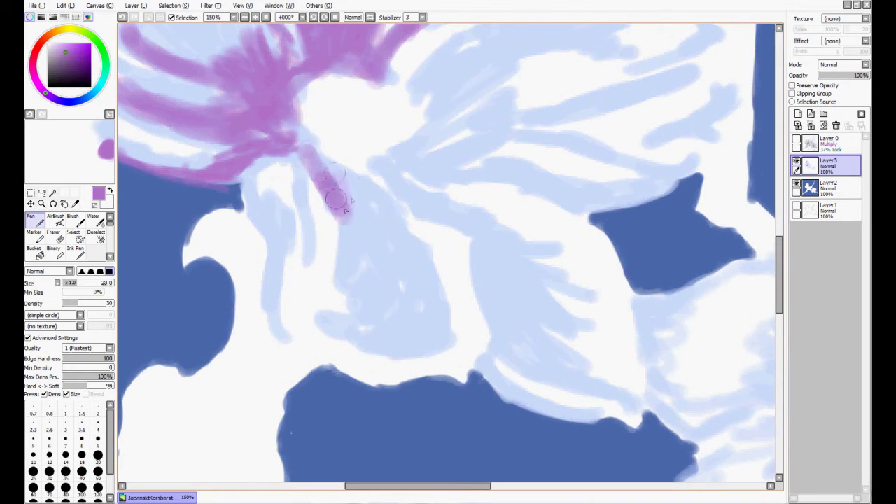
pyautogui.moveTo(389, 326)
pyautogui.mouseDown()
pyautogui.moveTo(392, 333)
pyautogui.moveTo(385, 326)
pyautogui.mouseUp()
pyautogui.moveTo(392, 298); pyautogui.dragTo(336, 343)
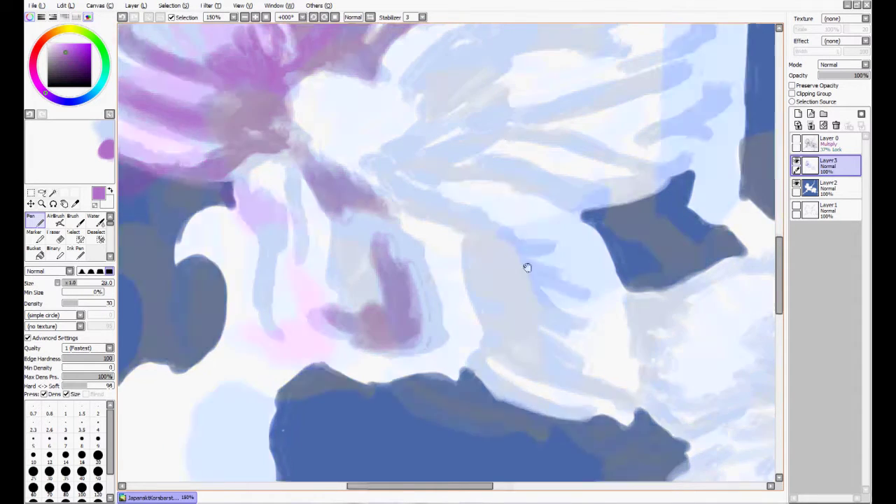
pyautogui.moveTo(281, 200)
pyautogui.mouseDown()
pyautogui.moveTo(390, 356)
pyautogui.moveTo(464, 390)
pyautogui.mouseUp()
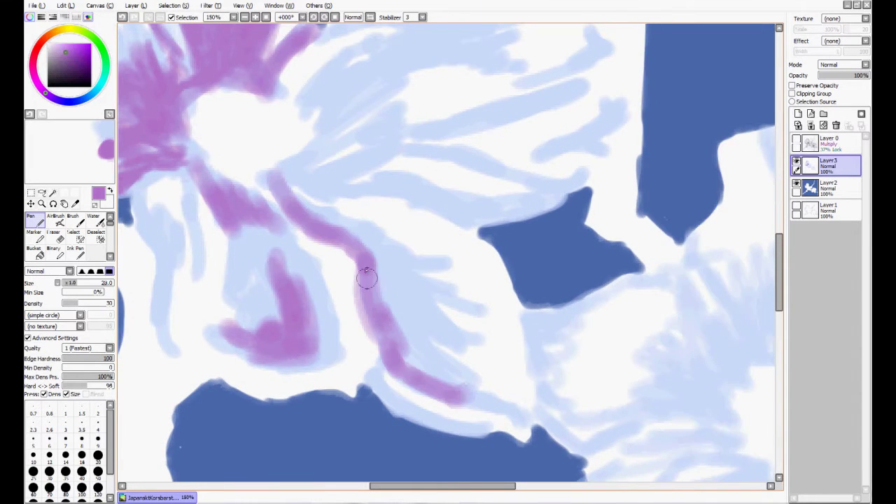
pyautogui.moveTo(399, 299); pyautogui.dragTo(318, 210)
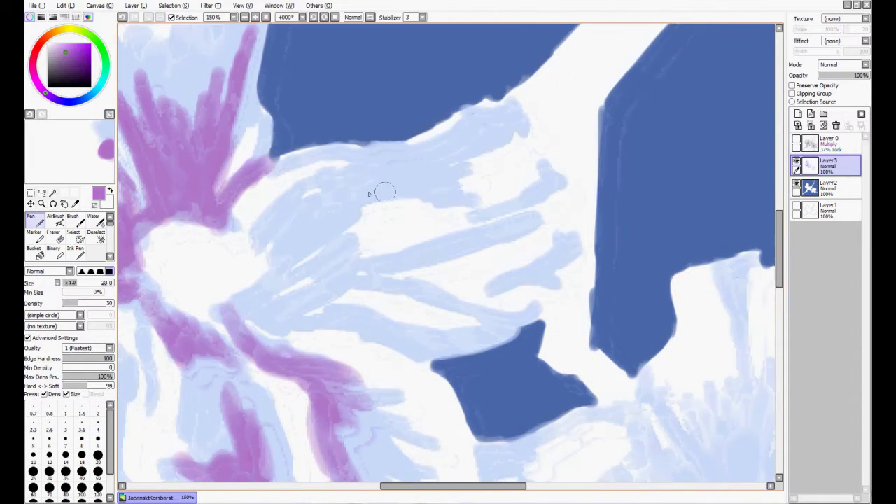
# Paint purple base strokes, branching veins and a wavy outer edge on the upper flower's right petal.
pyautogui.moveTo(252, 259); pyautogui.dragTo(335, 231)
pyautogui.moveTo(246, 310); pyautogui.dragTo(424, 265)
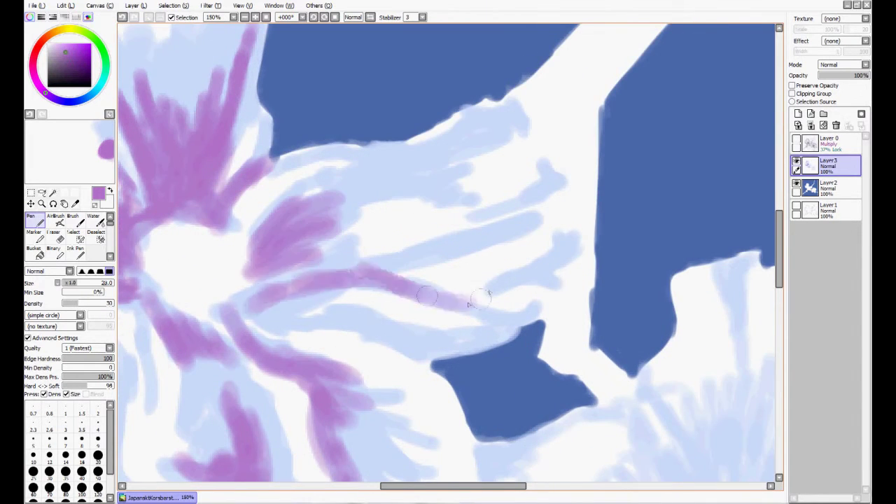
pyautogui.moveTo(346, 265); pyautogui.dragTo(478, 308)
pyautogui.moveTo(365, 278); pyautogui.dragTo(541, 221)
pyautogui.moveTo(566, 185)
pyautogui.mouseDown()
pyautogui.moveTo(574, 270)
pyautogui.moveTo(534, 320)
pyautogui.mouseUp()
pyautogui.moveTo(532, 108)
pyautogui.mouseDown()
pyautogui.moveTo(562, 172)
pyautogui.moveTo(399, 161)
pyautogui.moveTo(474, 214)
pyautogui.mouseUp()
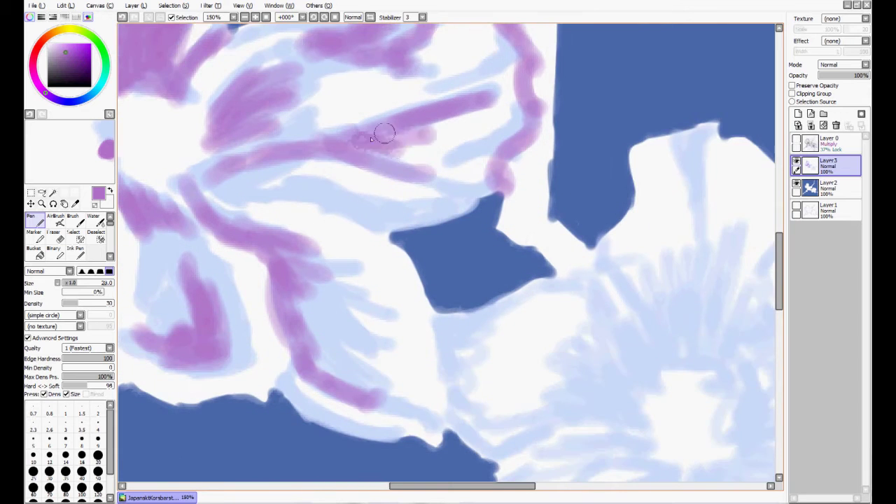
pyautogui.moveTo(378, 126)
pyautogui.mouseDown()
pyautogui.moveTo(504, 208)
pyautogui.moveTo(464, 97)
pyautogui.mouseUp()
# Add short purple side strokes branching off the curved streak on the upper flower's lower-right petal.
pyautogui.moveTo(324, 253); pyautogui.dragTo(294, 176)
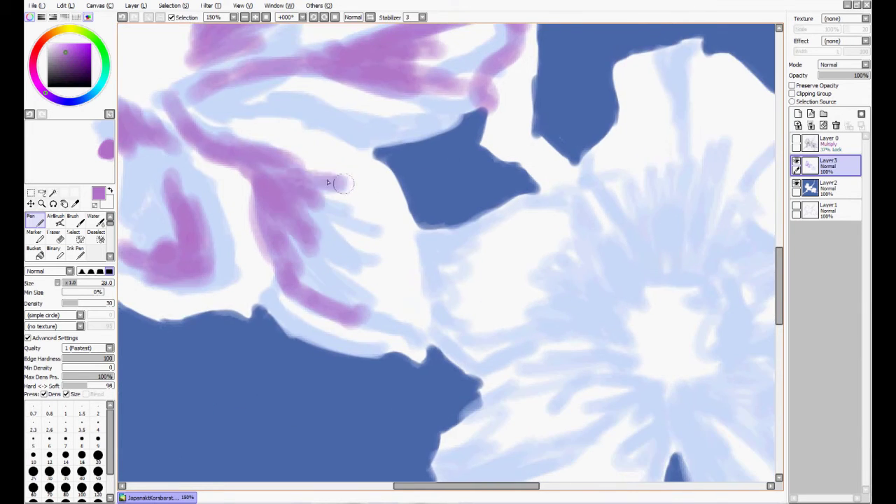
pyautogui.moveTo(350, 190); pyautogui.dragTo(241, 133)
pyautogui.moveTo(551, 231); pyautogui.dragTo(300, 250)
# Paint purple rays around the left and lower sides of the lower flower's centre, plus accents on its left petals' outer edges.
pyautogui.moveTo(389, 223); pyautogui.dragTo(335, 278)
pyautogui.moveTo(284, 287); pyautogui.dragTo(350, 292)
pyautogui.moveTo(392, 256); pyautogui.dragTo(364, 313)
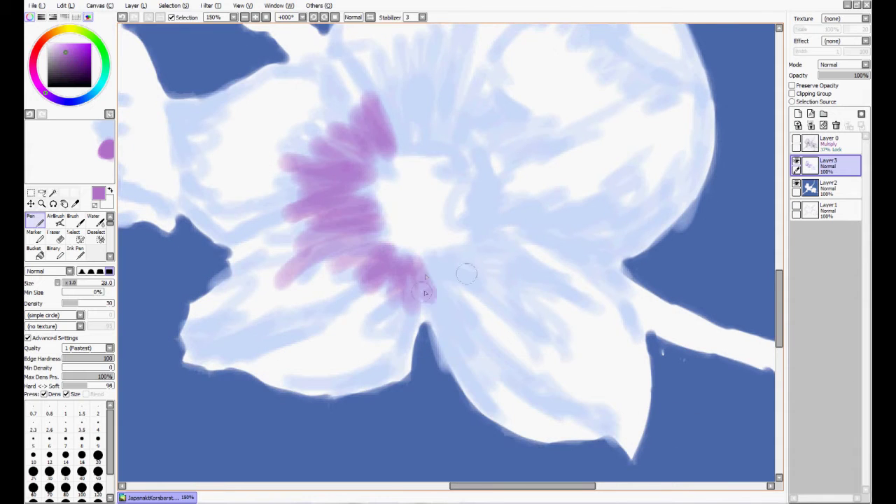
pyautogui.moveTo(430, 269); pyautogui.dragTo(490, 413)
pyautogui.moveTo(455, 238); pyautogui.dragTo(542, 315)
pyautogui.moveTo(203, 322); pyautogui.dragTo(228, 347)
pyautogui.scroll(5, 418, 248)
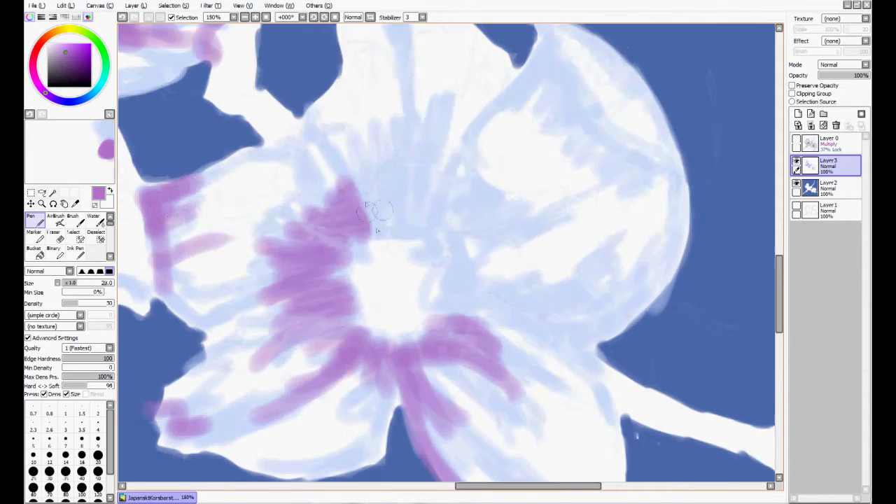
# Continue the purple rays above the lower flower's centre and add streaks to its top petal and the right petal's upper fold.
pyautogui.moveTo(371, 182); pyautogui.dragTo(427, 231)
pyautogui.scroll(5, 420, 245)
pyautogui.moveTo(392, 116); pyautogui.dragTo(399, 203)
pyautogui.moveTo(546, 133); pyautogui.dragTo(567, 217)
pyautogui.moveTo(444, 151); pyautogui.dragTo(528, 223)
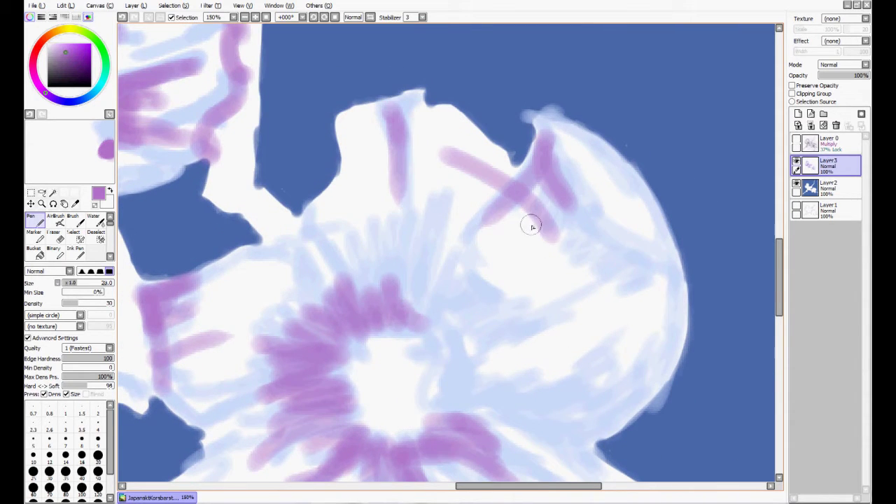
pyautogui.moveTo(490, 165); pyautogui.dragTo(544, 236)
# Paint purple strokes at the base of the lower flower's right petal and a curved streak along its lower edge.
pyautogui.scroll(-5, 544, 235)
pyautogui.moveTo(392, 77); pyautogui.dragTo(525, 189)
pyautogui.moveTo(336, 217); pyautogui.dragTo(384, 310)
pyautogui.scroll(-5, 384, 310)
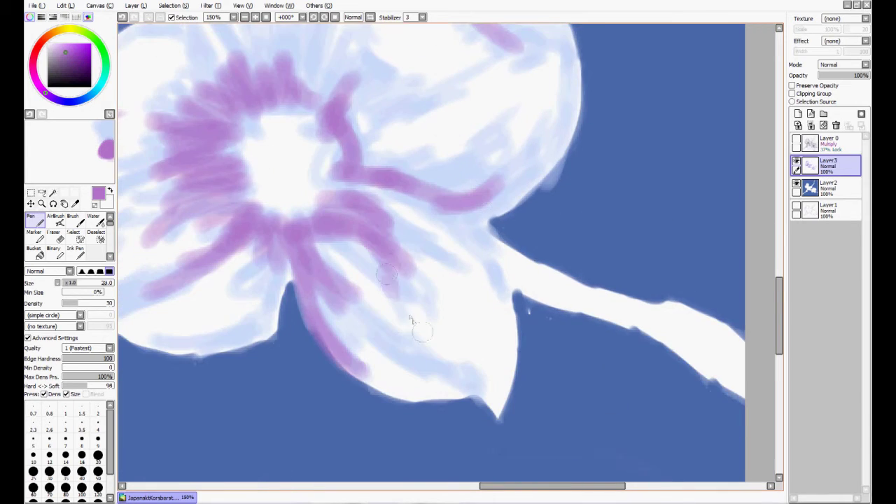
# Paint a purple contour down the left side of the upper flower's bottom petal to the stem below.
pyautogui.scroll(-3, 203, 116)
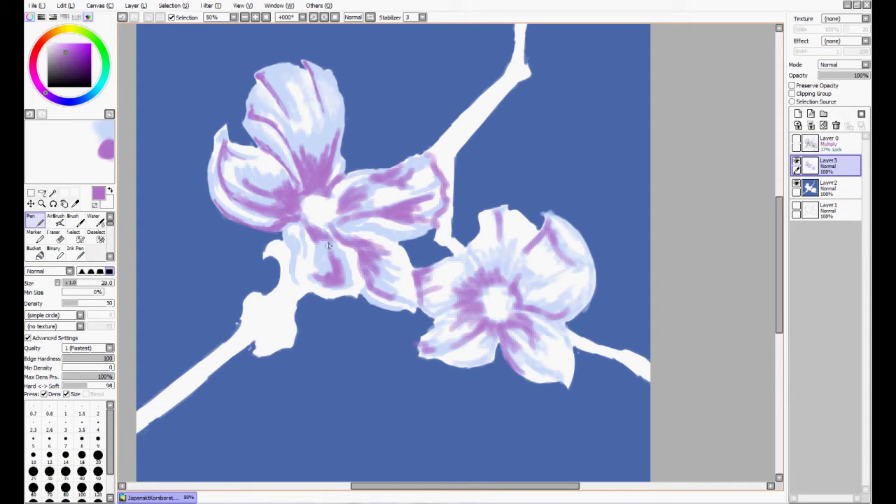
pyautogui.scroll(2, 277, 137)
pyautogui.hscroll(-5, 418, 134)
pyautogui.moveTo(267, 176)
pyautogui.mouseDown()
pyautogui.moveTo(276, 225)
pyautogui.moveTo(325, 289)
pyautogui.mouseUp()
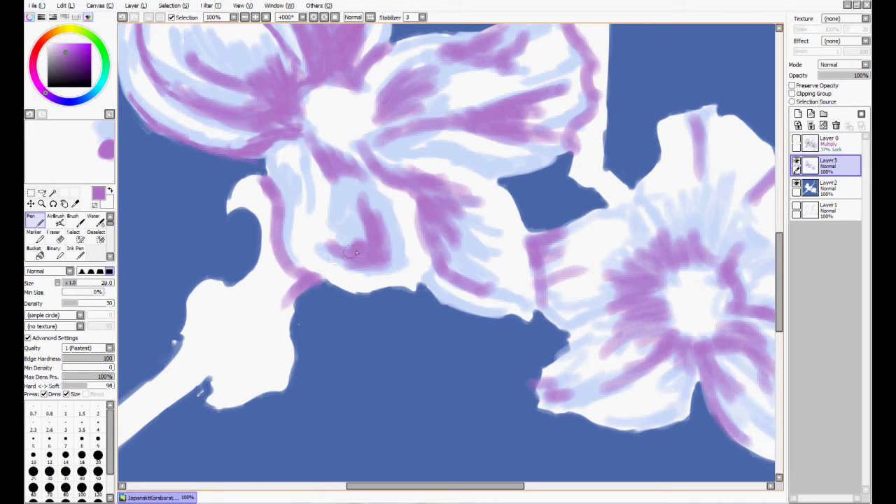
# Show the Layer 0 sketch and shade the buds and lower-left branch in light blue with a size 21 brush.
pyautogui.moveTo(254, 219); pyautogui.dragTo(300, 177)
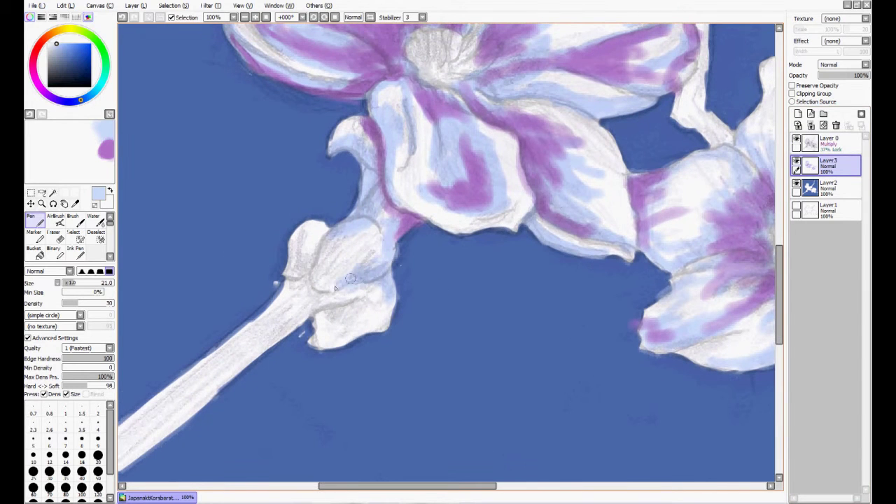
pyautogui.moveTo(325, 262)
pyautogui.mouseDown()
pyautogui.moveTo(287, 273)
pyautogui.moveTo(324, 298)
pyautogui.moveTo(293, 247)
pyautogui.moveTo(315, 296)
pyautogui.moveTo(326, 244)
pyautogui.mouseUp()
pyautogui.moveTo(312, 290)
pyautogui.mouseDown()
pyautogui.moveTo(252, 361)
pyautogui.moveTo(217, 381)
pyautogui.mouseUp()
pyautogui.moveTo(189, 414); pyautogui.dragTo(336, 278)
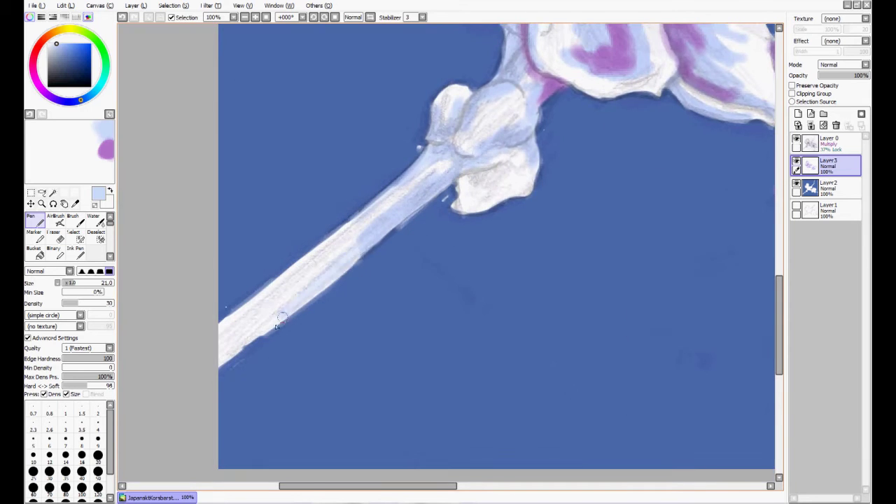
pyautogui.moveTo(470, 183); pyautogui.dragTo(351, 295)
# Paint purple shadows between the buds and along the lower-left branch.
pyautogui.moveTo(203, 132); pyautogui.dragTo(170, 169)
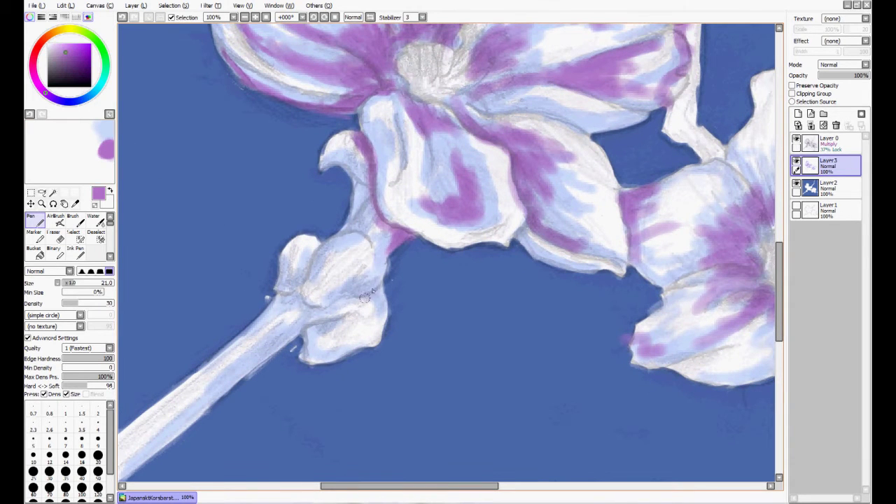
pyautogui.moveTo(351, 182)
pyautogui.mouseDown()
pyautogui.moveTo(376, 222)
pyautogui.moveTo(256, 366)
pyautogui.mouseUp()
pyautogui.moveTo(381, 278)
pyautogui.mouseDown()
pyautogui.moveTo(277, 273)
pyautogui.moveTo(141, 385)
pyautogui.mouseUp()
# Shade the thin stem between the two flowers with sampled light blue and purple.
pyautogui.keyDown('alt'); pyautogui.click(365, 168); pyautogui.keyUp('alt')
pyautogui.scroll(3, 389, 200)
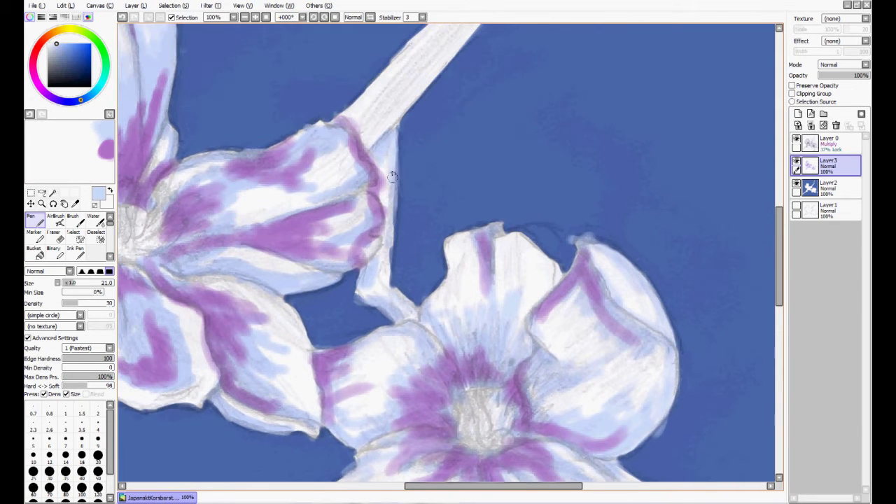
pyautogui.keyDown('alt'); pyautogui.click(109, 147); pyautogui.keyUp('alt')
pyautogui.moveTo(382, 147); pyautogui.dragTo(270, 319)
# Shade the upper-right branch and its knot with light blue streaks along both sides.
pyautogui.keyDown('alt'); pyautogui.click(245, 273); pyautogui.keyUp('alt')
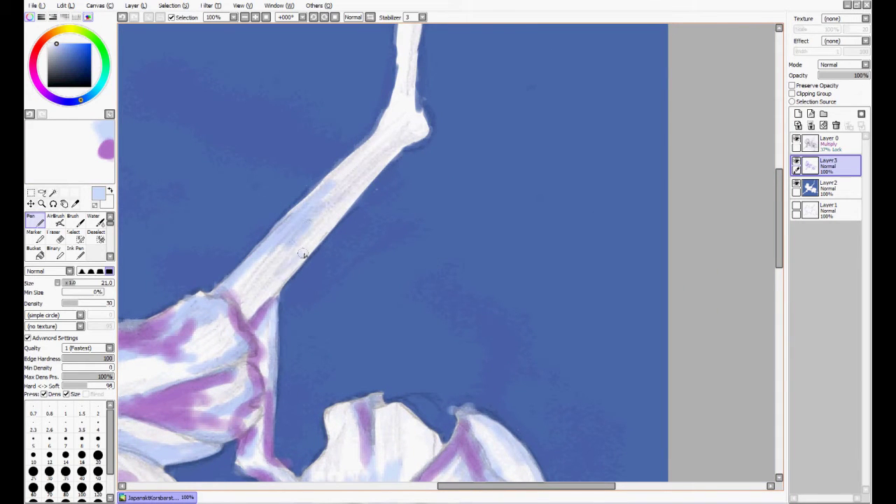
pyautogui.moveTo(303, 253); pyautogui.dragTo(365, 177)
pyautogui.moveTo(401, 128); pyautogui.dragTo(411, 64)
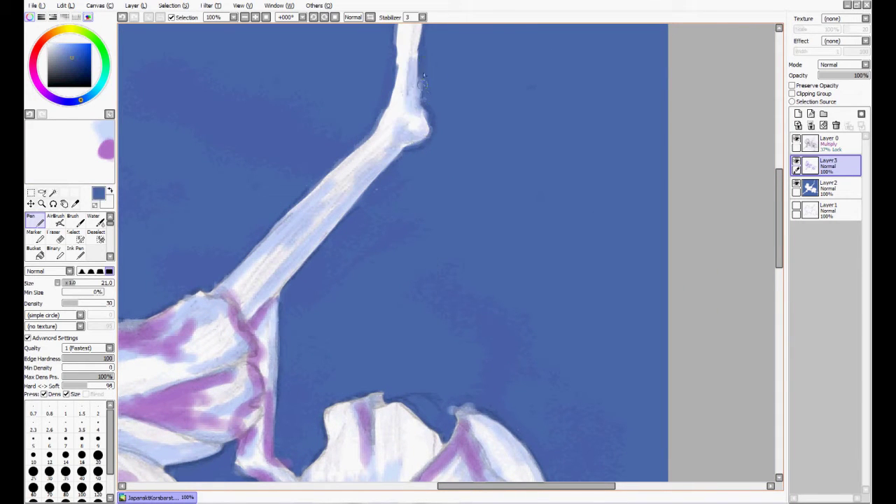
pyautogui.moveTo(273, 233); pyautogui.dragTo(315, 192)
pyautogui.moveTo(252, 312); pyautogui.dragTo(346, 210)
# Paint purple shadows along both edges of the upper-right branch up to the canvas edge.
pyautogui.scroll(5, 410, 192)
pyautogui.hscroll(1, 410, 192)
pyautogui.moveTo(360, 273)
pyautogui.mouseDown()
pyautogui.moveTo(375, 126)
pyautogui.moveTo(353, 287)
pyautogui.mouseUp()
pyautogui.keyDown('alt'); pyautogui.click(392, 162); pyautogui.keyUp('alt')
pyautogui.moveTo(382, 147); pyautogui.dragTo(322, 329)
pyautogui.moveTo(429, 49); pyautogui.dragTo(392, 140)
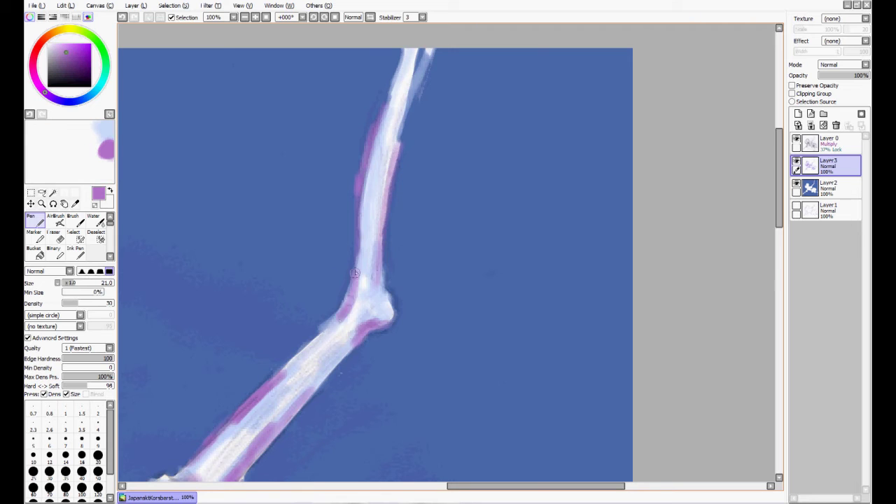
# Shade the branch extending right from the lower flower with purple edges and light blue along its middle.
pyautogui.scroll(-5, 357, 210)
pyautogui.hscroll(3, 392, 231)
pyautogui.moveTo(241, 221); pyautogui.dragTo(388, 277)
pyautogui.keyDown('alt'); pyautogui.click(308, 280); pyautogui.keyUp('alt')
pyautogui.moveTo(280, 265); pyautogui.dragTo(382, 308)
pyautogui.moveTo(346, 271); pyautogui.dragTo(409, 315)
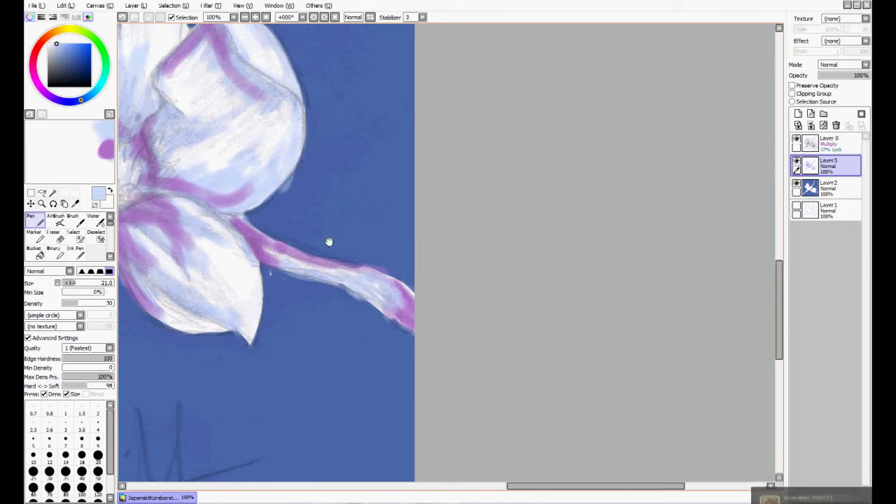
# Shade both flower centres with purple and light blue, and outline their cups and stamens in white.
pyautogui.scroll(-2, 329, 241)
pyautogui.scroll(1, 375, 136)
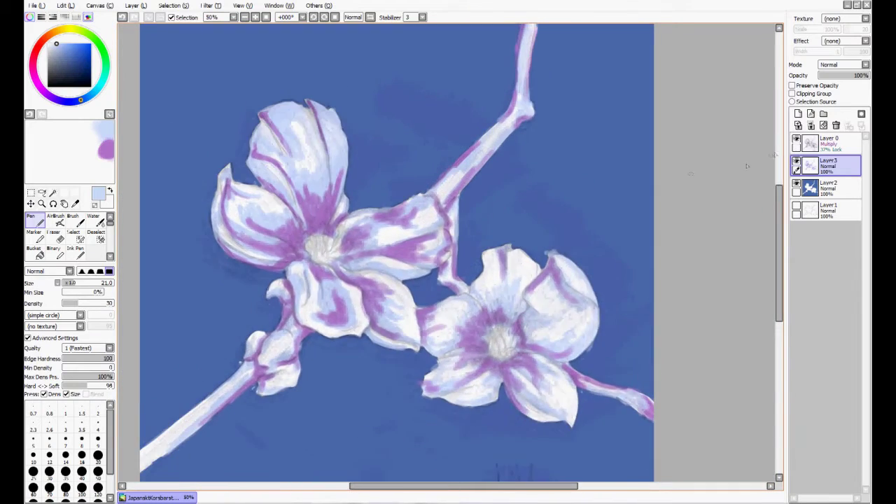
pyautogui.scroll(2, 403, 219)
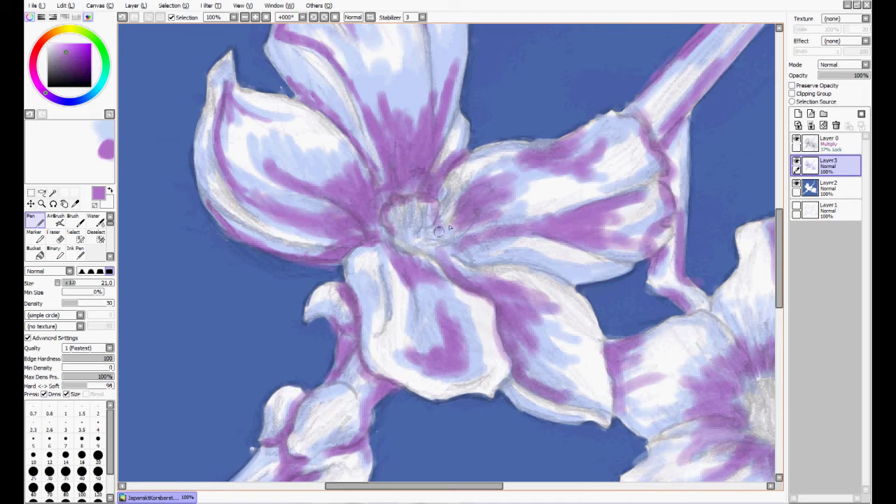
pyautogui.keyDown('alt'); pyautogui.click(420, 206); pyautogui.keyUp('alt')
pyautogui.moveTo(427, 203); pyautogui.dragTo(383, 223)
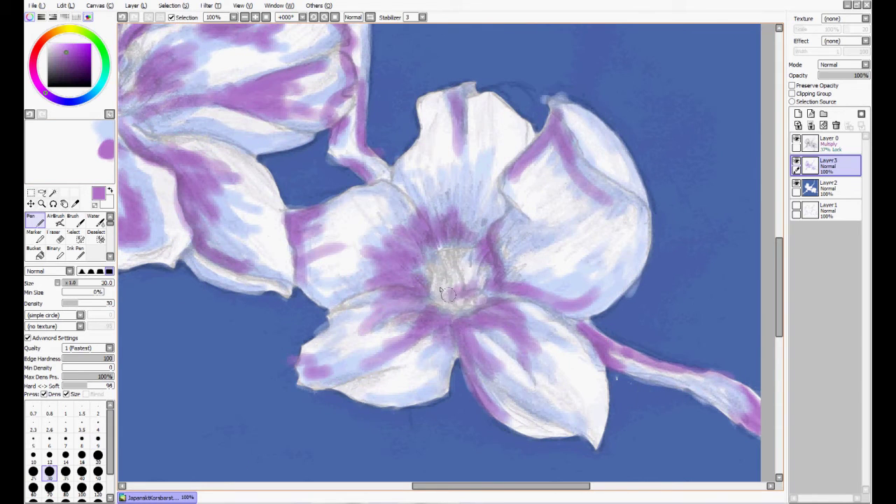
pyautogui.keyDown('alt'); pyautogui.click(440, 271); pyautogui.keyUp('alt')
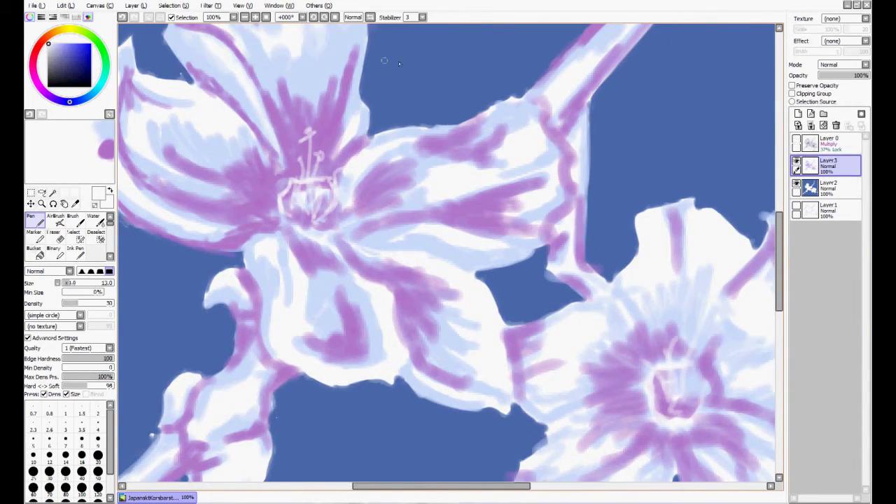
# Make Layer2, the blue background layer, the active layer.
pyautogui.scroll(-4, 376, 266)
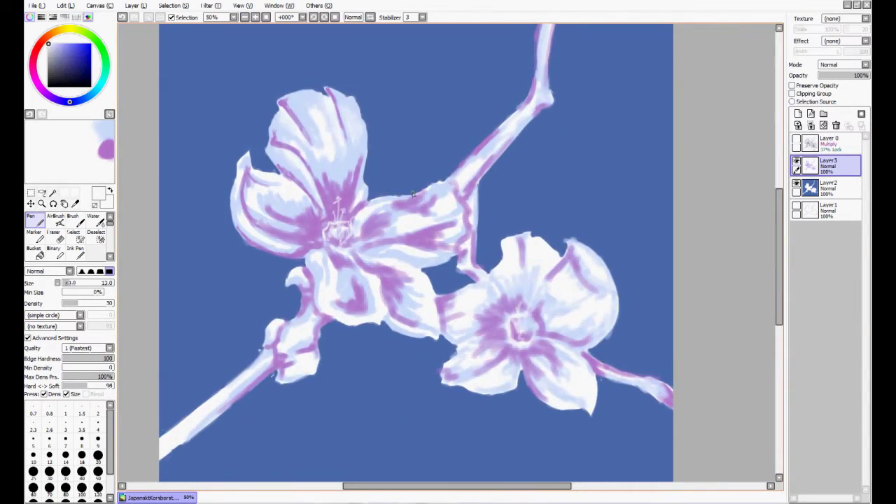
pyautogui.click(806, 190)
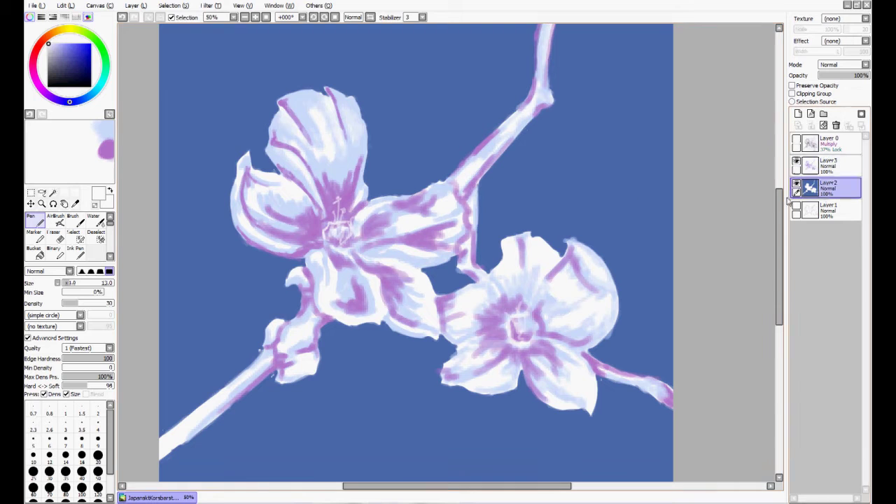
pyautogui.keyDown('alt'); pyautogui.click(259, 263); pyautogui.keyUp('alt')
pyautogui.moveTo(296, 276)
pyautogui.mouseDown()
pyautogui.moveTo(253, 339)
pyautogui.moveTo(271, 286)
pyautogui.moveTo(255, 256)
pyautogui.moveTo(270, 112)
pyautogui.moveTo(377, 102)
pyautogui.moveTo(264, 166)
pyautogui.mouseUp()
pyautogui.moveTo(210, 133)
pyautogui.mouseDown()
pyautogui.moveTo(403, 179)
pyautogui.moveTo(467, 130)
pyautogui.moveTo(448, 280)
pyautogui.mouseUp()
pyautogui.hotkey('ctrl', 'z')
pyautogui.hotkey('ctrl', 'z')
pyautogui.hotkey('ctrl', 'z')
pyautogui.hotkey('ctrl', 'z')
pyautogui.hotkey('ctrl', 'z')
# Preserve Layer2's opacity and paint dark blue shading around the flowers and branches with a size 299 brush.
pyautogui.click(791, 85)
pyautogui.moveTo(394, 108)
pyautogui.mouseDown()
pyautogui.moveTo(380, 180)
pyautogui.moveTo(397, 156)
pyautogui.moveTo(279, 167)
pyautogui.moveTo(261, 237)
pyautogui.moveTo(283, 286)
pyautogui.moveTo(248, 329)
pyautogui.moveTo(233, 239)
pyautogui.moveTo(277, 79)
pyautogui.moveTo(469, 156)
pyautogui.moveTo(502, 113)
pyautogui.moveTo(440, 138)
pyautogui.moveTo(486, 227)
pyautogui.moveTo(405, 271)
pyautogui.moveTo(395, 312)
pyautogui.moveTo(467, 388)
pyautogui.moveTo(532, 231)
pyautogui.moveTo(655, 375)
pyautogui.moveTo(648, 424)
pyautogui.mouseUp()
pyautogui.moveTo(408, 186); pyautogui.dragTo(449, 249)
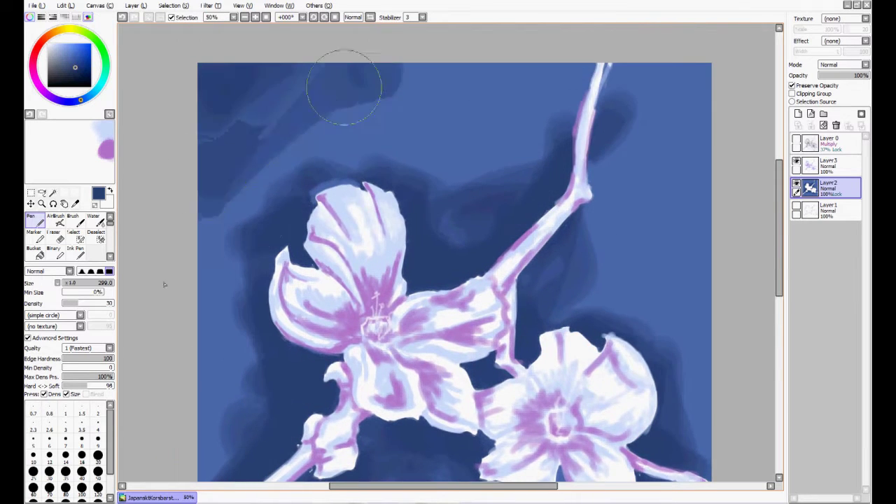
pyautogui.moveTo(394, 368); pyautogui.dragTo(345, 311)
pyautogui.scroll(-2, 345, 311)
pyautogui.scroll(3, 516, 300)
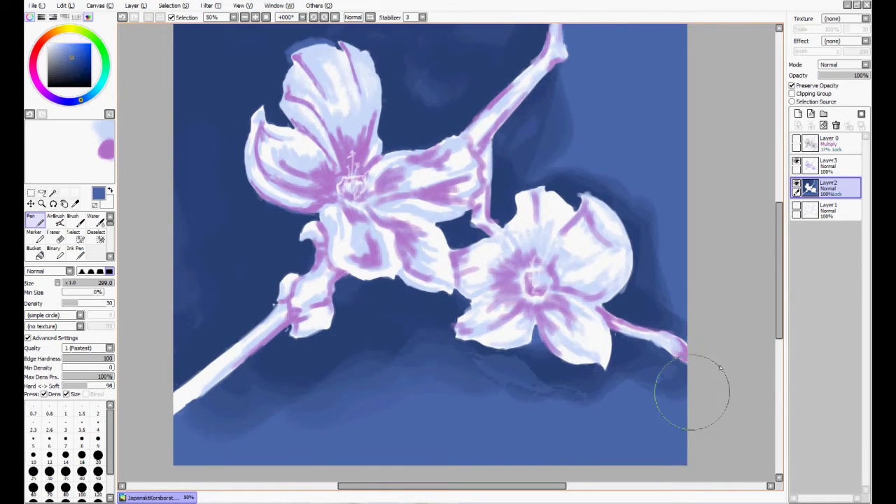
# Paint the background with bright light blue along the lower and right edges, deepening to near-black navy at the upper left.
pyautogui.moveTo(560, 141); pyautogui.dragTo(619, 161)
pyautogui.moveTo(294, 77)
pyautogui.mouseDown()
pyautogui.moveTo(420, 175)
pyautogui.moveTo(430, 259)
pyautogui.moveTo(376, 274)
pyautogui.mouseUp()
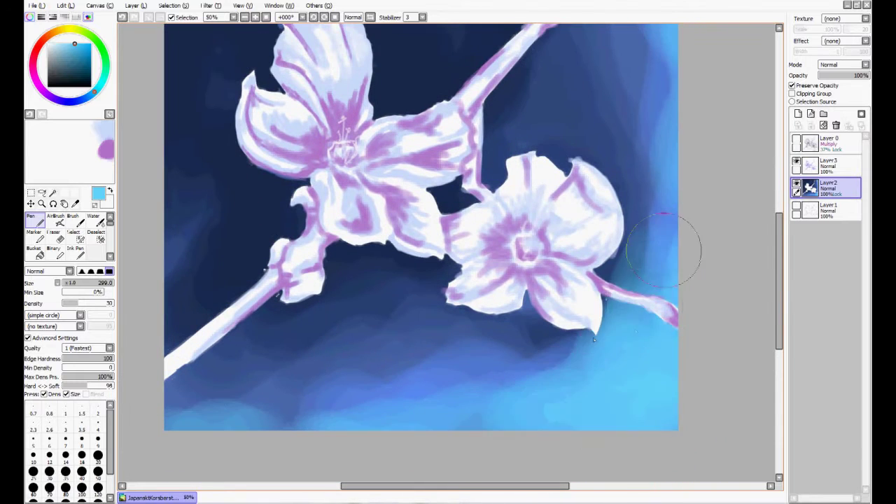
pyautogui.moveTo(448, 364)
pyautogui.mouseDown()
pyautogui.moveTo(340, 370)
pyautogui.moveTo(413, 404)
pyautogui.mouseUp()
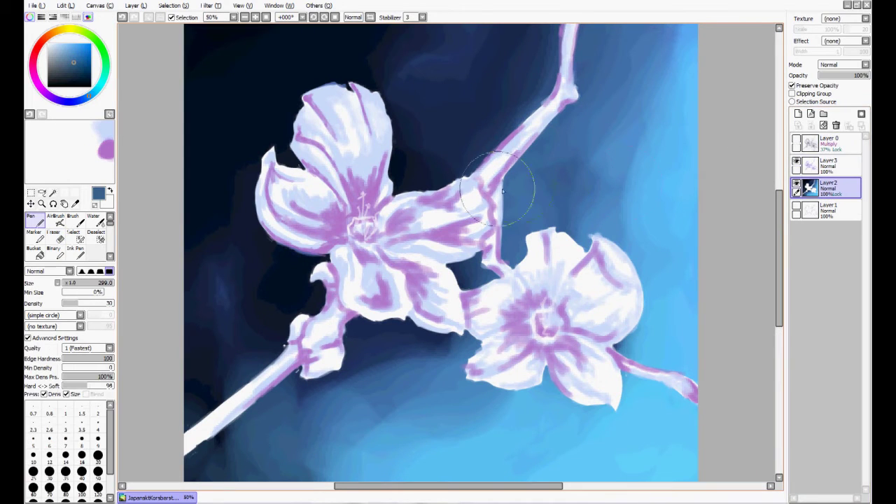
# Make Layer3 active, add a light blue swatch to the scratchpad, and choose a pale turquoise colour.
pyautogui.click(824, 169)
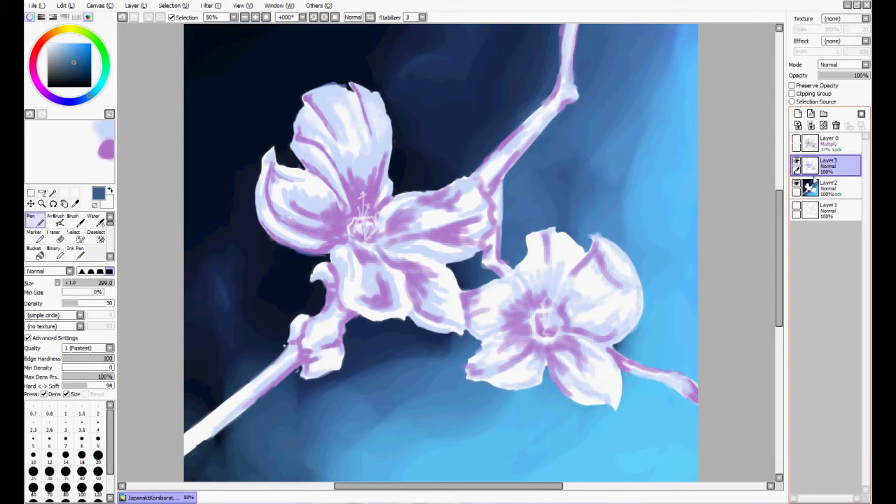
pyautogui.keyDown('alt'); pyautogui.click(690, 222); pyautogui.keyUp('alt')
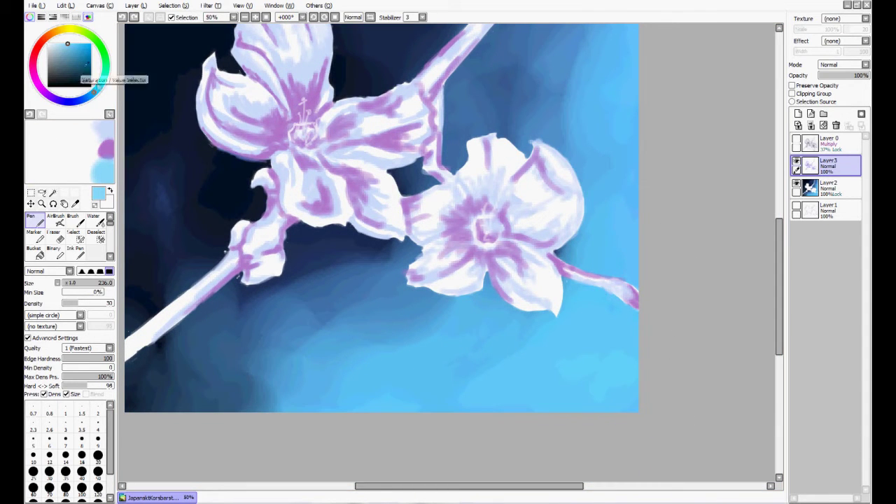
pyautogui.click(102, 77)
pyautogui.moveTo(570, 320)
pyautogui.mouseDown()
pyautogui.moveTo(656, 370)
pyautogui.moveTo(686, 264)
pyautogui.moveTo(696, 329)
pyautogui.mouseUp()
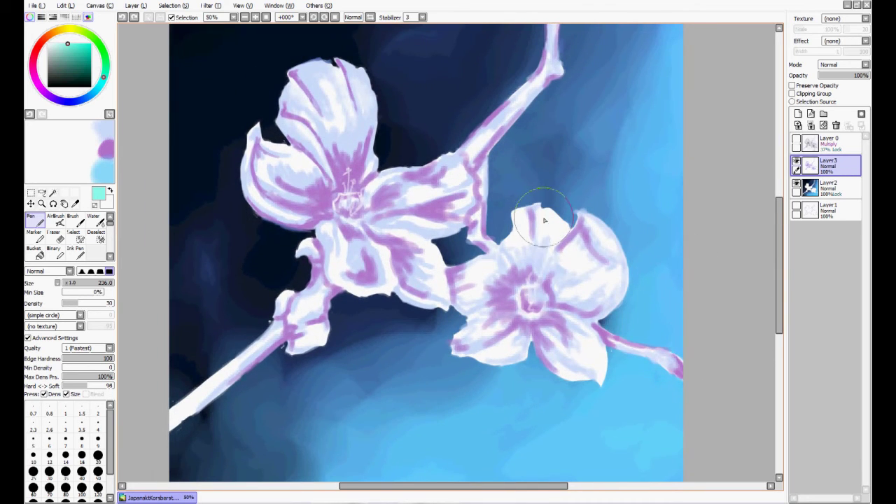
# Repaint the base and folds of the upper-left flower's top petal with purple and white, covering the stamens.
pyautogui.scroll(3, 382, 194)
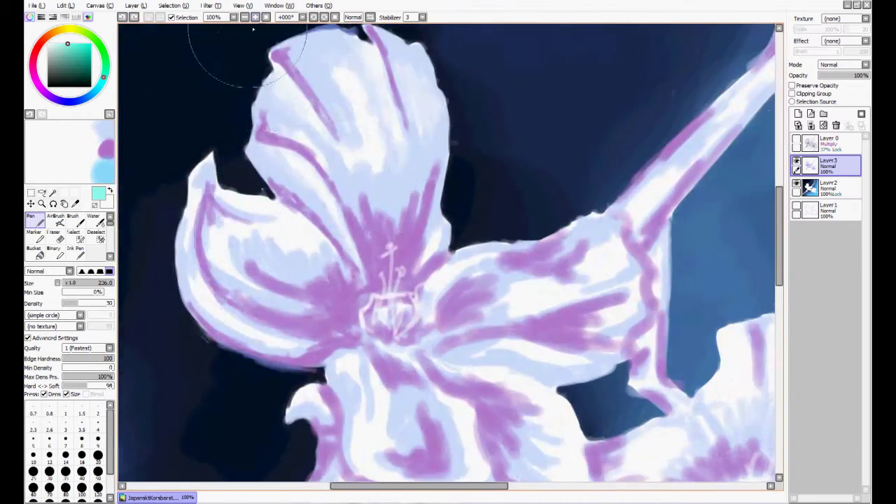
pyautogui.keyDown('alt'); pyautogui.click(398, 184); pyautogui.keyUp('alt')
pyautogui.moveTo(308, 105); pyautogui.dragTo(447, 248)
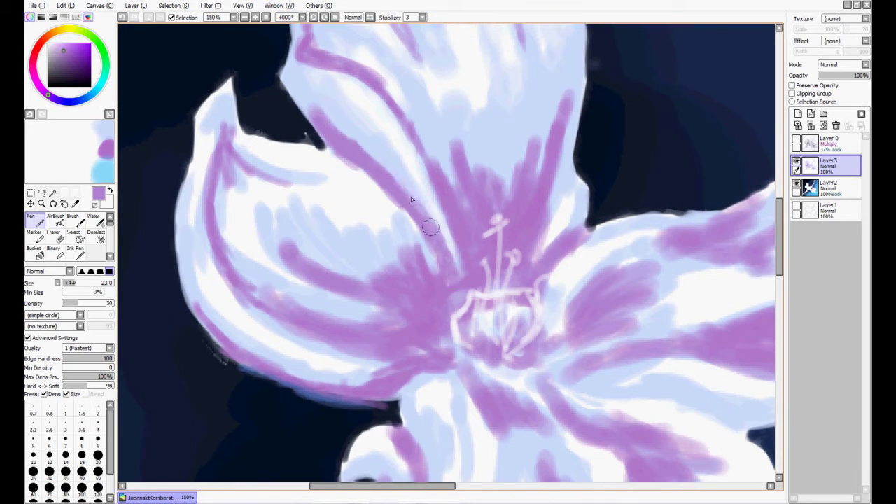
pyautogui.moveTo(293, 84); pyautogui.dragTo(440, 236)
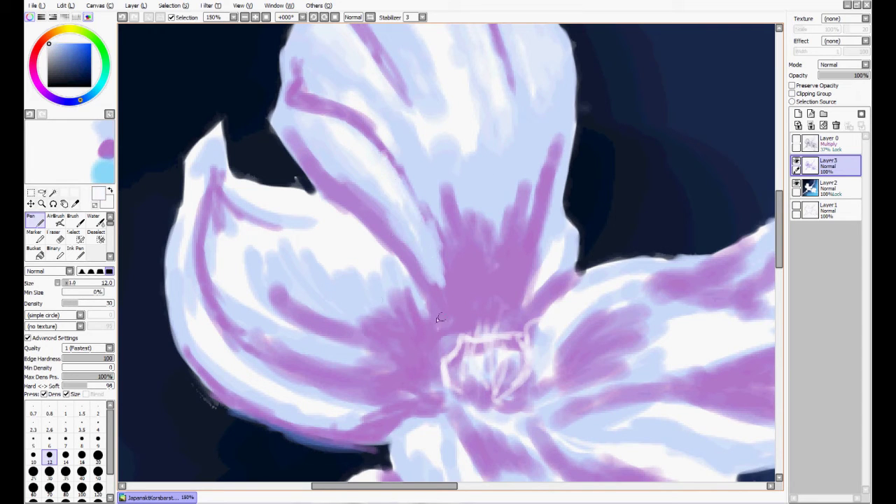
# Blend the purple at the top petal's base and lower-left fold into the light blue with the Water tool.
pyautogui.keyDown('alt'); pyautogui.click(447, 262); pyautogui.keyUp('alt')
pyautogui.press('c')
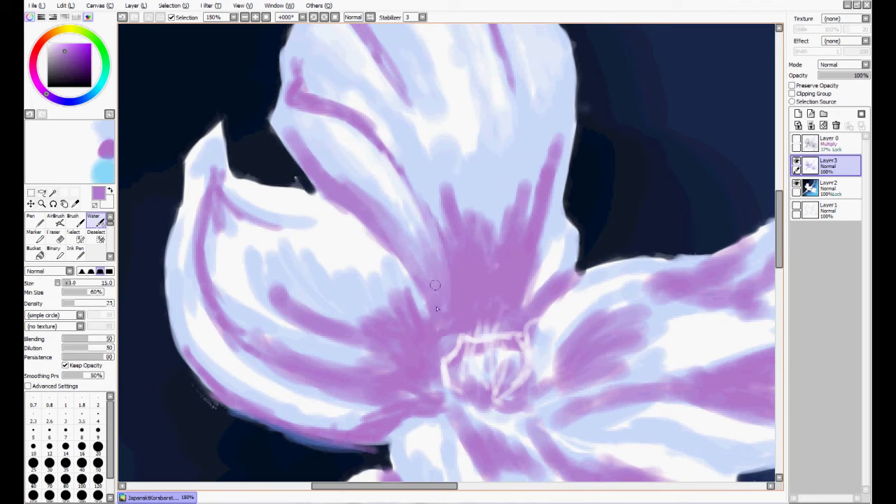
pyautogui.moveTo(525, 229)
pyautogui.mouseDown()
pyautogui.moveTo(502, 245)
pyautogui.moveTo(491, 238)
pyautogui.moveTo(517, 238)
pyautogui.moveTo(460, 265)
pyautogui.mouseUp()
pyautogui.moveTo(333, 137); pyautogui.dragTo(405, 244)
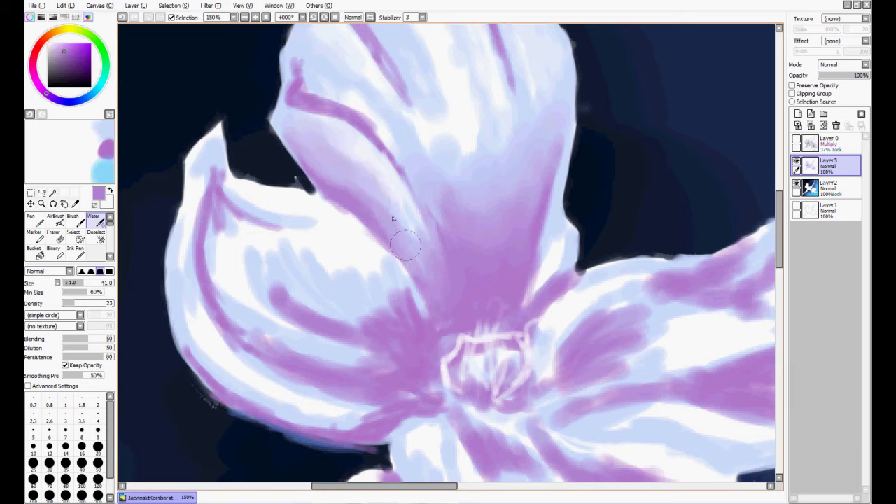
pyautogui.moveTo(276, 140)
pyautogui.mouseDown()
pyautogui.moveTo(284, 105)
pyautogui.moveTo(355, 136)
pyautogui.moveTo(413, 280)
pyautogui.moveTo(380, 289)
pyautogui.moveTo(450, 226)
pyautogui.mouseUp()
# Blend the purple veins in the upper part of the top petal into soft lavender shading with the Water tool.
pyautogui.scroll(4, 496, 208)
pyautogui.keyDown('alt'); pyautogui.click(311, 119); pyautogui.keyUp('alt')
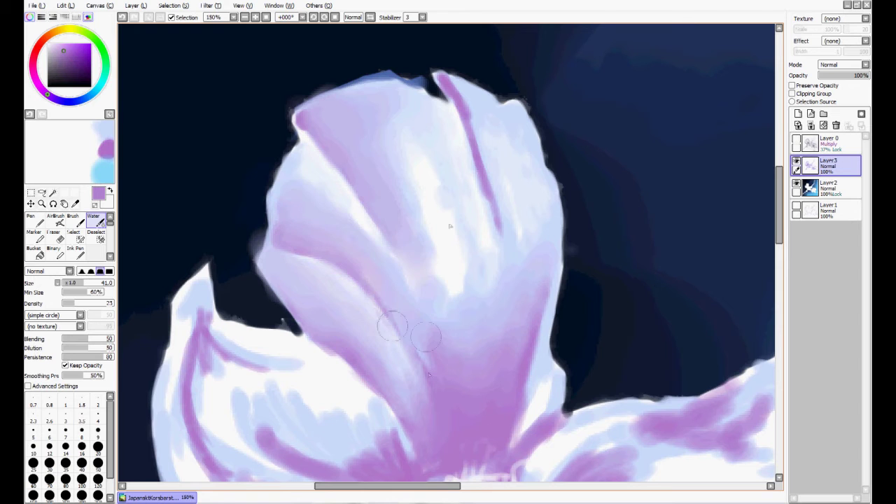
pyautogui.scroll(2, 515, 160)
pyautogui.keyDown('alt'); pyautogui.click(450, 180); pyautogui.keyUp('alt')
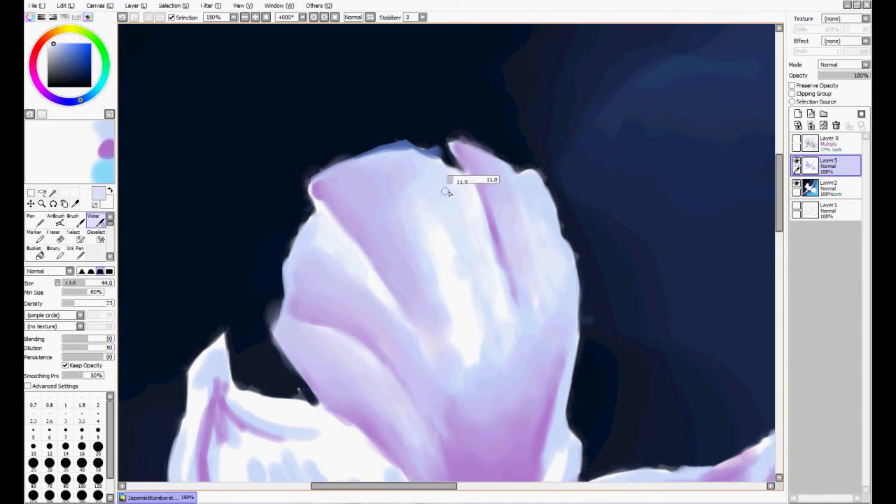
# Fill the blue gap on the top petal's upper edge with lavender, and define its left fold with a white rim and blended purple shadow.
pyautogui.press('n')
pyautogui.keyDown('alt'); pyautogui.click(359, 158); pyautogui.keyUp('alt')
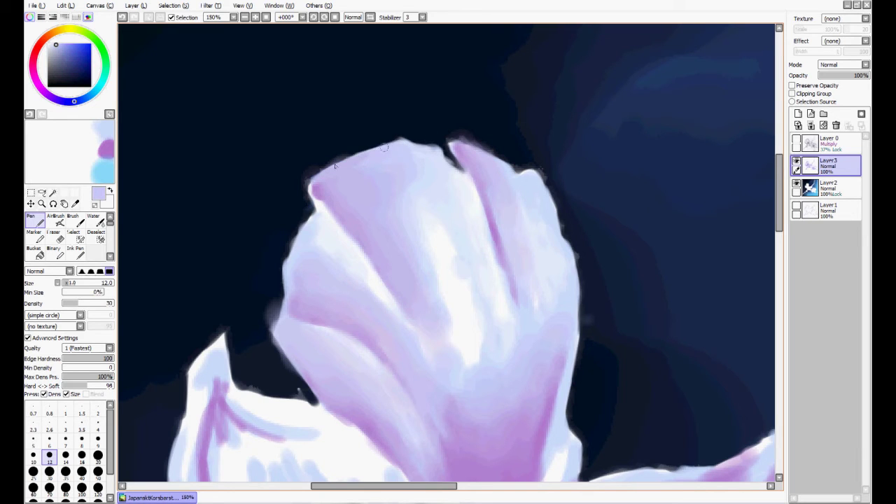
pyautogui.keyDown('alt'); pyautogui.click(316, 196); pyautogui.keyUp('alt')
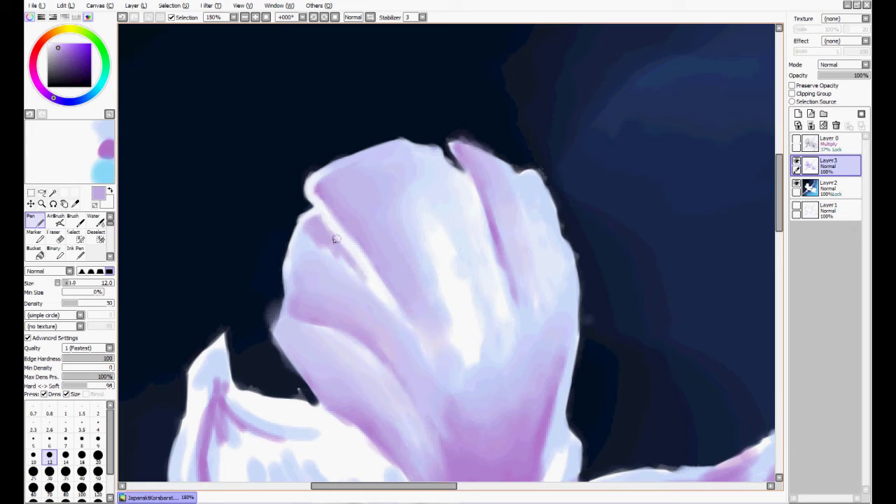
pyautogui.press('m')
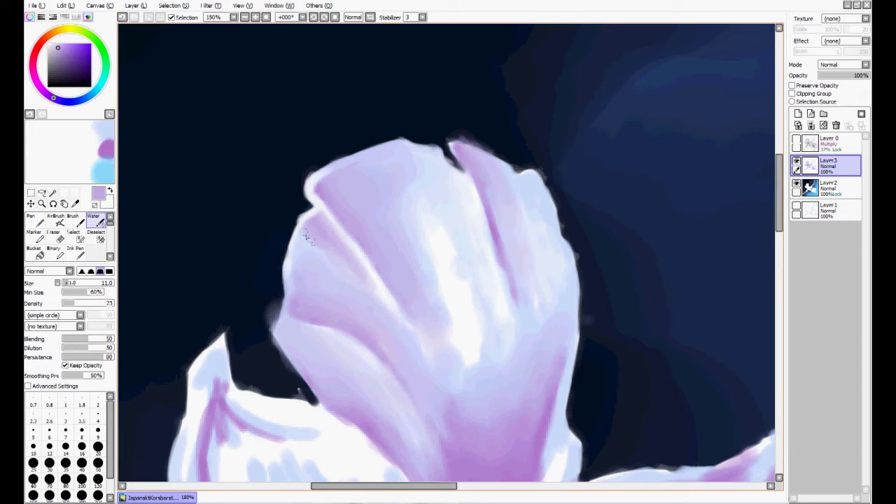
pyautogui.moveTo(311, 226); pyautogui.dragTo(297, 205)
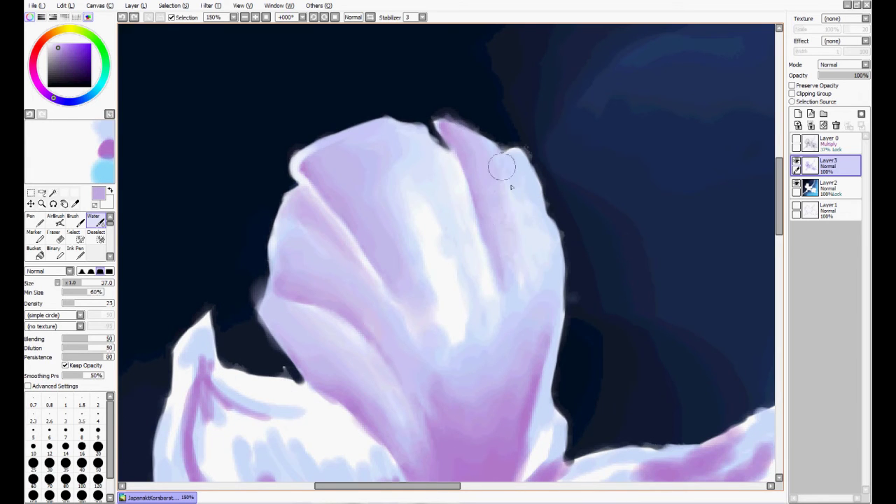
pyautogui.moveTo(410, 200); pyautogui.dragTo(347, 243)
# Try shading the base of the top petal with dark navy and blending it upward.
pyautogui.press('n')
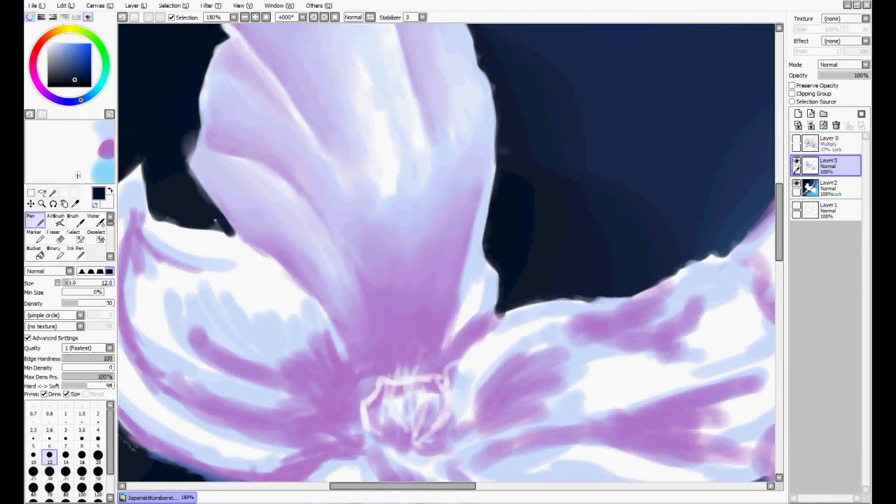
pyautogui.moveTo(402, 294); pyautogui.dragTo(394, 344)
pyautogui.moveTo(378, 280)
pyautogui.mouseDown()
pyautogui.moveTo(436, 254)
pyautogui.moveTo(412, 219)
pyautogui.mouseUp()
pyautogui.press('w')
pyautogui.moveTo(435, 154)
pyautogui.mouseDown()
pyautogui.moveTo(476, 243)
pyautogui.moveTo(396, 260)
pyautogui.moveTo(350, 308)
pyautogui.moveTo(410, 290)
pyautogui.moveTo(413, 329)
pyautogui.moveTo(364, 203)
pyautogui.moveTo(456, 232)
pyautogui.moveTo(420, 274)
pyautogui.moveTo(439, 234)
pyautogui.mouseUp()
pyautogui.moveTo(392, 280)
pyautogui.mouseDown()
pyautogui.moveTo(413, 294)
pyautogui.moveTo(380, 280)
pyautogui.moveTo(443, 301)
pyautogui.moveTo(353, 280)
pyautogui.moveTo(364, 259)
pyautogui.moveTo(380, 312)
pyautogui.moveTo(333, 259)
pyautogui.mouseUp()
pyautogui.keyDown('alt'); pyautogui.click(364, 242); pyautogui.keyUp('alt')
pyautogui.press('[')
pyautogui.keyDown('alt'); pyautogui.click(357, 276); pyautogui.keyUp('alt')
pyautogui.moveTo(333, 259); pyautogui.dragTo(353, 238)
pyautogui.keyDown('alt'); pyautogui.click(357, 273); pyautogui.keyUp('alt')
pyautogui.press(']')
pyautogui.press(']')
pyautogui.press(']')
pyautogui.scroll(-3, 467, 252)
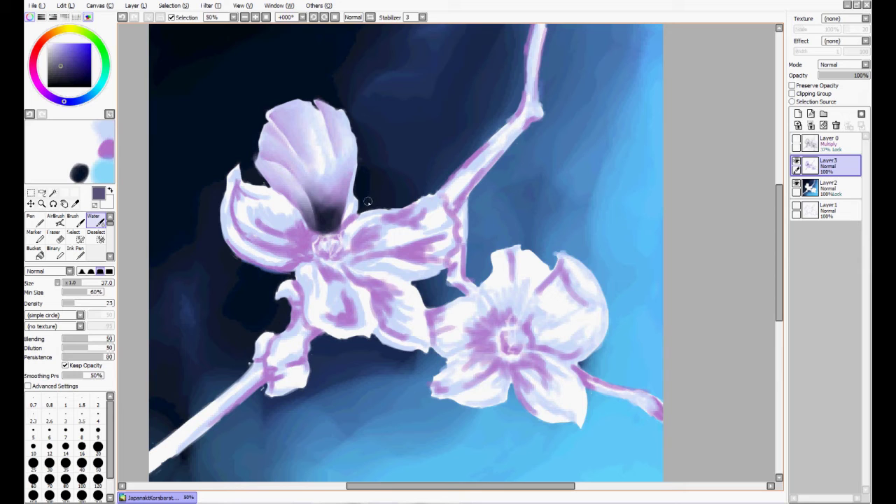
# Cover the dark base of the top petal with purple and light blue, and blend them with the Water tool.
pyautogui.keyDown('alt'); pyautogui.click(112, 144); pyautogui.keyUp('alt')
pyautogui.press('n')
pyautogui.moveTo(330, 204); pyautogui.dragTo(334, 228)
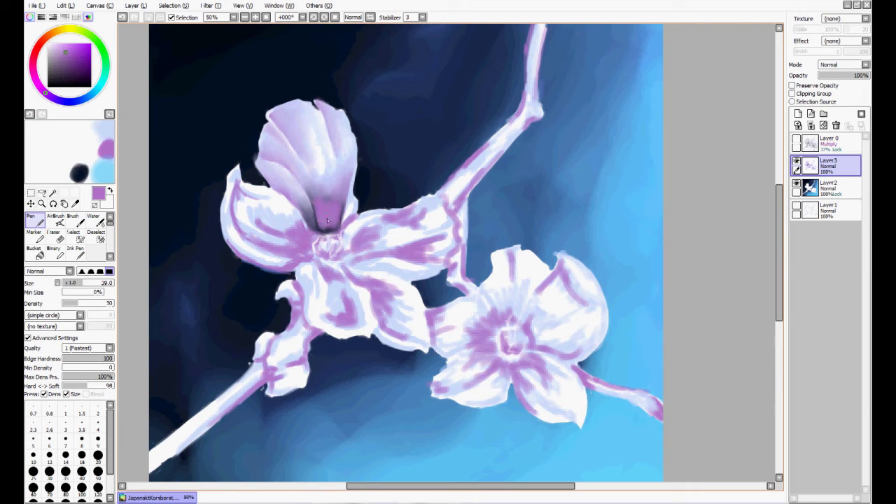
pyautogui.press('b')
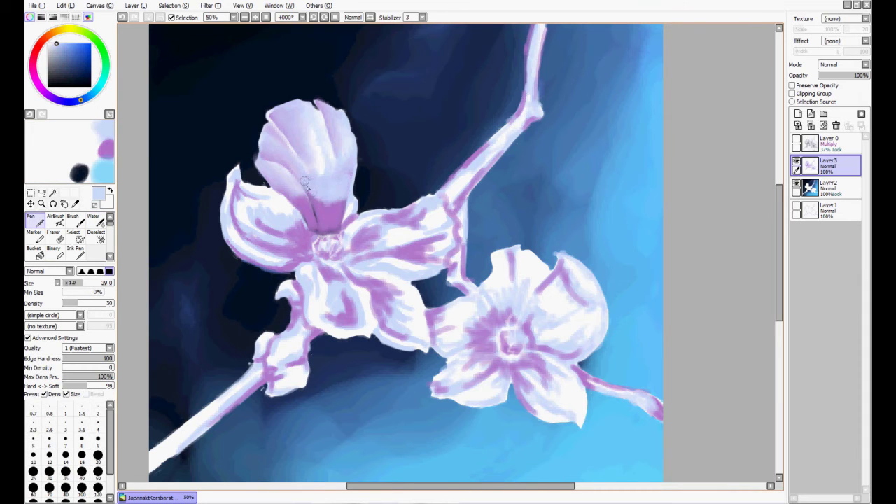
pyautogui.press('c')
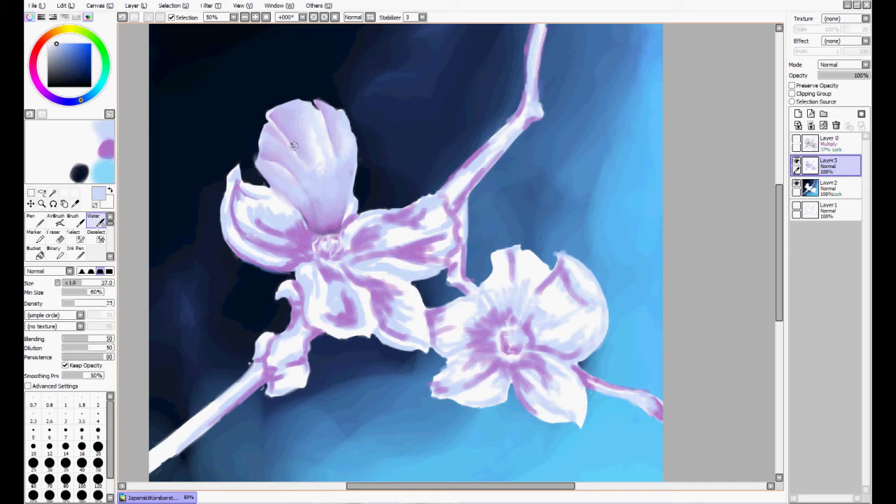
# Deepen the purple at the base of the top petal and soften it with the Water tool.
pyautogui.keyDown('alt'); pyautogui.click(238, 236); pyautogui.keyUp('alt')
pyautogui.press('n')
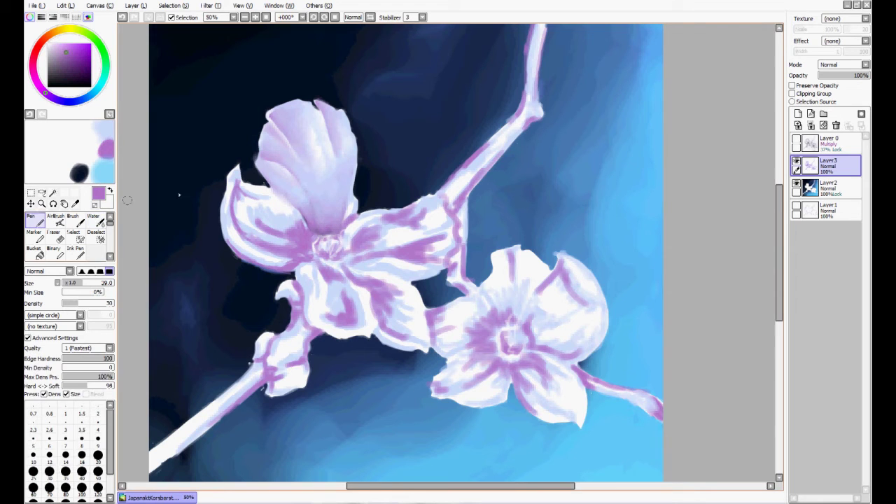
pyautogui.press('c')
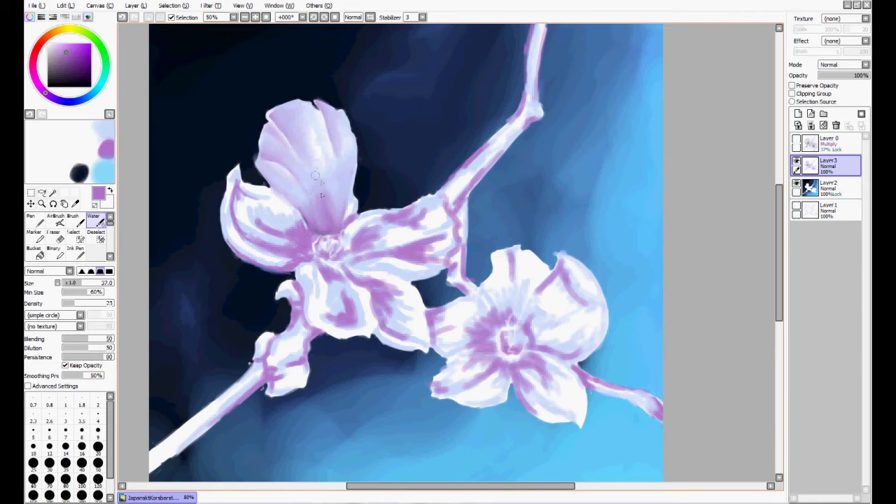
# Paint a thin white highlight along the lower-left fold of the top petal with a size 12 brush.
pyautogui.keyDown('alt'); pyautogui.click(106, 130); pyautogui.keyUp('alt')
pyautogui.moveTo(329, 181); pyautogui.dragTo(305, 194)
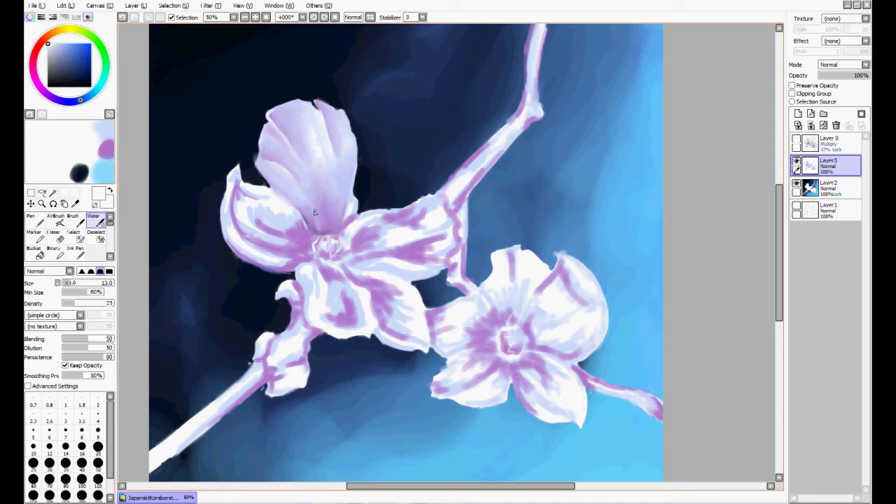
pyautogui.press('n')
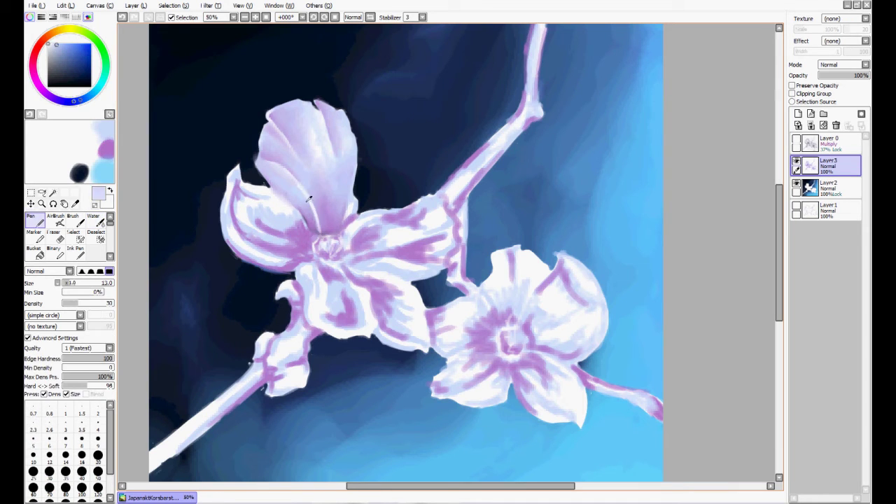
pyautogui.press('c')
pyautogui.keyDown('alt'); pyautogui.click(329, 229); pyautogui.keyUp('alt')
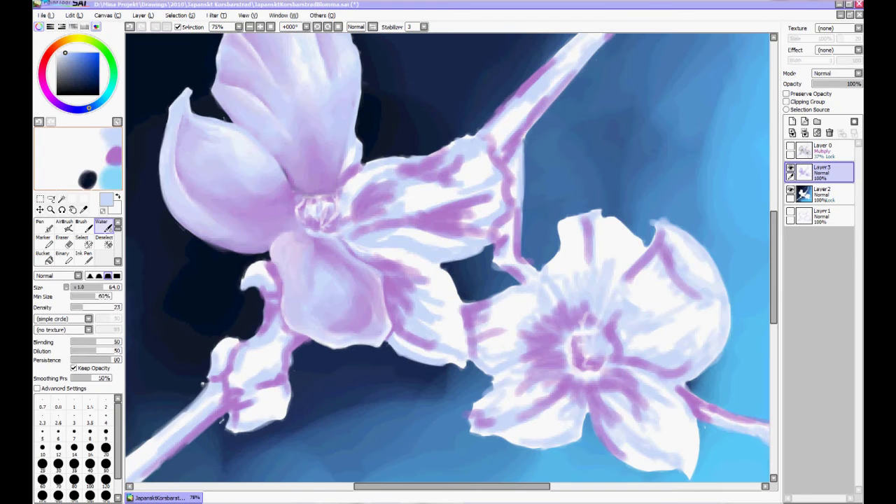
# Paint a pale highlight in the middle of the upper-left flower's lower petal and blend it into the lavender with the Water tool.
pyautogui.press('n')
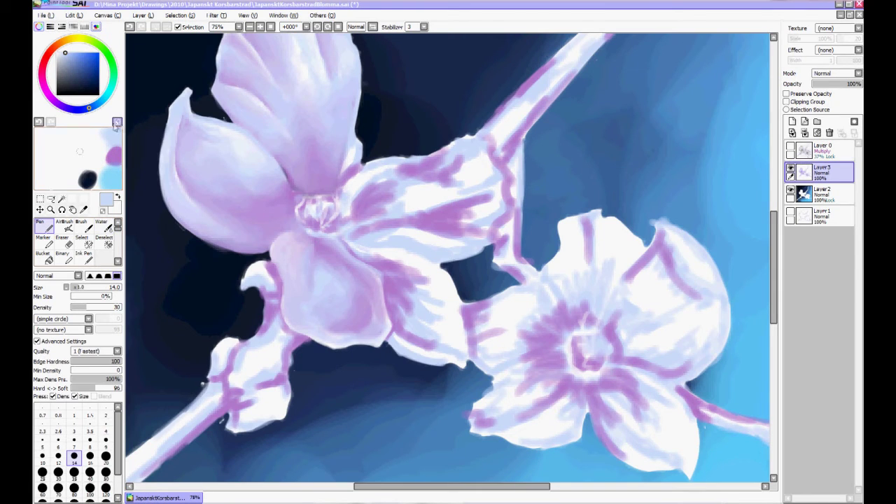
pyautogui.moveTo(320, 287)
pyautogui.mouseDown()
pyautogui.moveTo(299, 257)
pyautogui.moveTo(336, 296)
pyautogui.moveTo(321, 260)
pyautogui.mouseUp()
pyautogui.moveTo(404, 289)
pyautogui.mouseDown()
pyautogui.moveTo(316, 280)
pyautogui.moveTo(346, 329)
pyautogui.moveTo(361, 324)
pyautogui.moveTo(349, 317)
pyautogui.moveTo(359, 311)
pyautogui.moveTo(343, 279)
pyautogui.moveTo(324, 303)
pyautogui.mouseUp()
pyautogui.keyDown('alt'); pyautogui.click(340, 300); pyautogui.keyUp('alt')
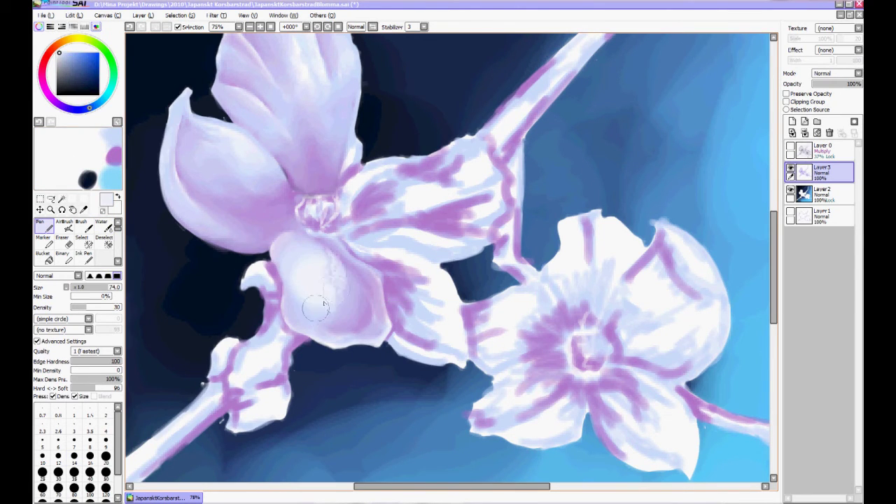
pyautogui.press('c')
pyautogui.moveTo(340, 250); pyautogui.dragTo(336, 294)
pyautogui.keyDown('alt'); pyautogui.click(344, 288); pyautogui.keyUp('alt')
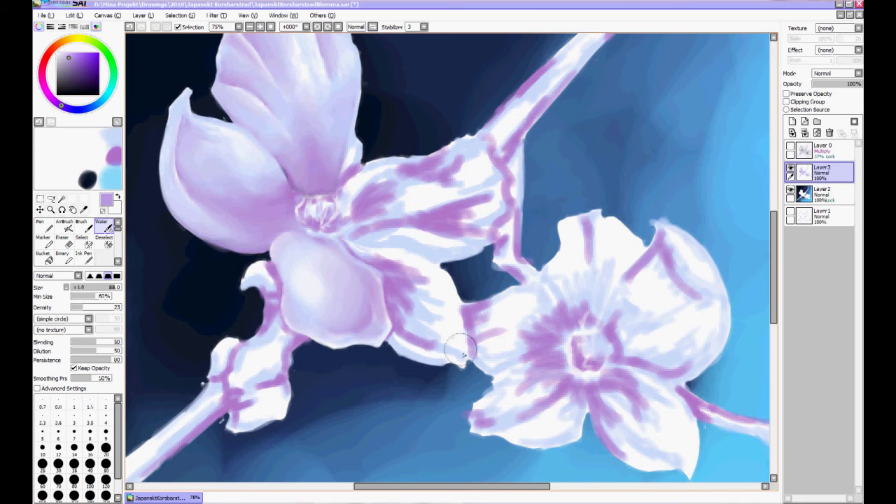
# Paint purple along the inner fold of the upper-left flower's lower-right petal and fill the rest of the petal with light blue.
pyautogui.click(249, 28)
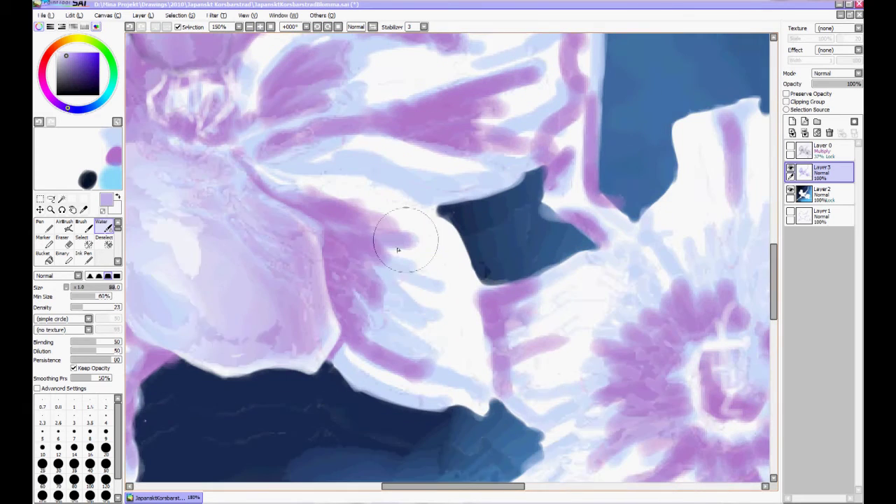
pyautogui.press('n')
pyautogui.press('[')
pyautogui.press('[')
pyautogui.press('[')
pyautogui.press('[')
pyautogui.press('[')
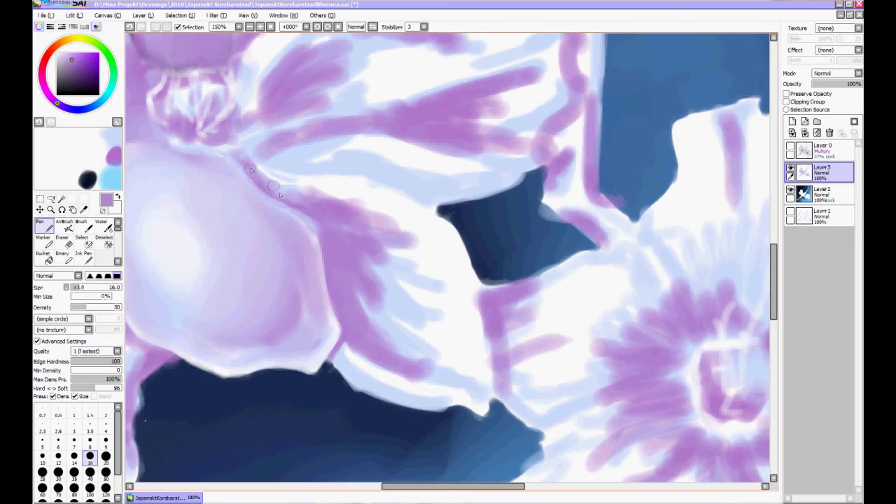
pyautogui.moveTo(245, 162); pyautogui.dragTo(295, 198)
pyautogui.keyDown('alt'); pyautogui.click(420, 231); pyautogui.keyUp('alt')
pyautogui.moveTo(350, 210)
pyautogui.mouseDown()
pyautogui.moveTo(400, 234)
pyautogui.moveTo(366, 300)
pyautogui.moveTo(390, 299)
pyautogui.moveTo(400, 316)
pyautogui.mouseUp()
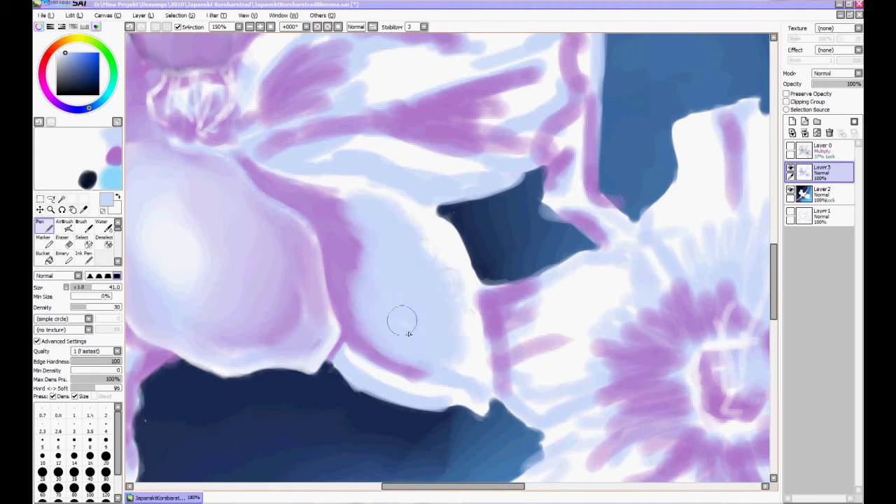
# Cover the petal's turned-up lower edge with light blue and purple, and define its crease with a thin size 9 brush.
pyautogui.press('[')
pyautogui.press('[')
pyautogui.press('[')
pyautogui.press('[')
pyautogui.press('[')
pyautogui.keyDown('alt'); pyautogui.click(349, 360); pyautogui.keyUp('alt')
pyautogui.moveTo(371, 383); pyautogui.dragTo(400, 390)
pyautogui.keyDown('alt'); pyautogui.click(372, 340); pyautogui.keyUp('alt')
pyautogui.press('[')
pyautogui.press('[')
pyautogui.press('[')
pyautogui.press('[')
pyautogui.press('[')
pyautogui.moveTo(342, 326); pyautogui.dragTo(394, 363)
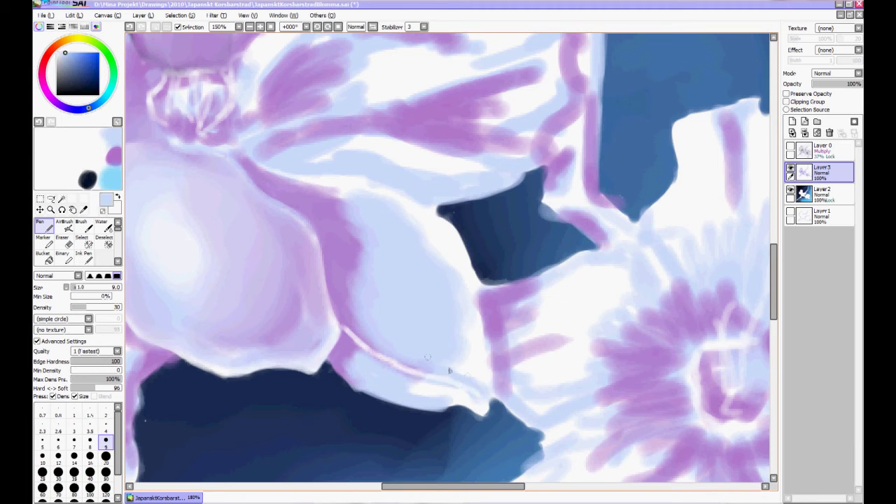
# Fill the remaining white of the lower fold with light blue at size 15 and paint a white rim along the petal's upper edge.
pyautogui.moveTo(451, 386); pyautogui.dragTo(376, 366)
pyautogui.press(']')
pyautogui.moveTo(420, 395); pyautogui.dragTo(470, 424)
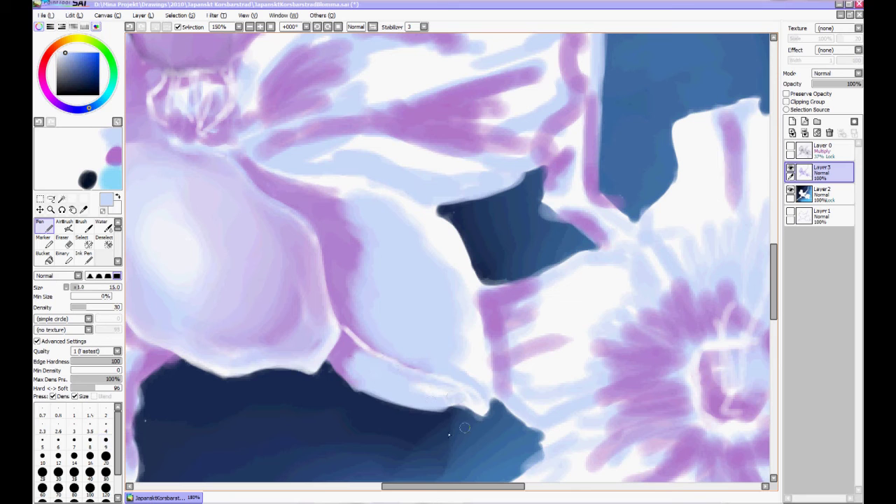
pyautogui.scroll(2, 396, 328)
pyautogui.keyDown('alt'); pyautogui.click(428, 249); pyautogui.keyUp('alt')
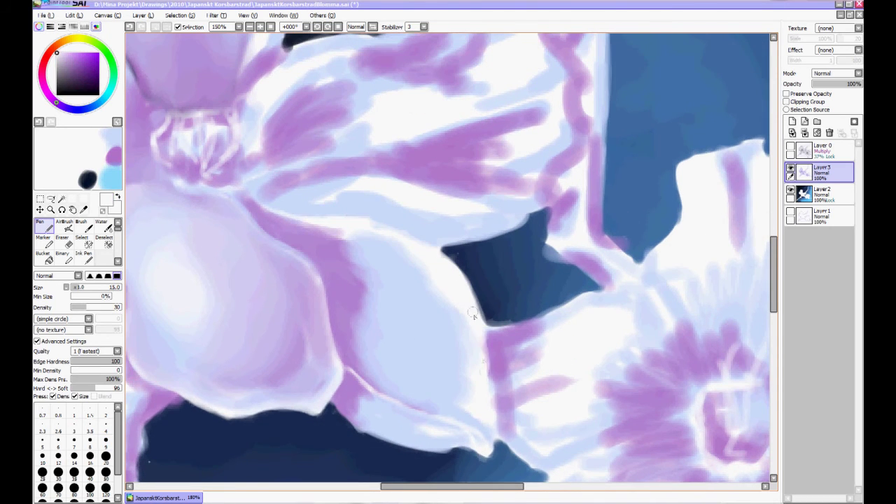
pyautogui.moveTo(314, 221); pyautogui.dragTo(371, 251)
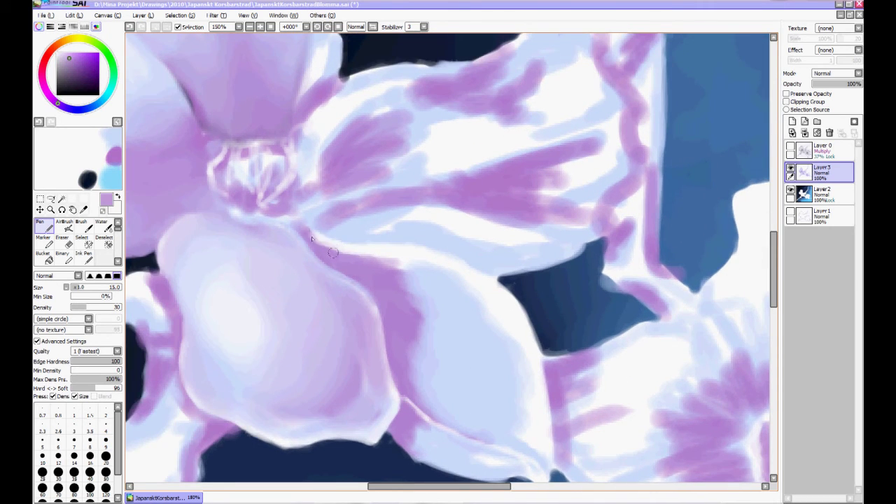
# Blend the purple fold into the light blue of the lower-right petal with the Water tool.
pyautogui.press('a')
pyautogui.moveTo(336, 210)
pyautogui.mouseDown()
pyautogui.moveTo(347, 249)
pyautogui.moveTo(396, 257)
pyautogui.moveTo(432, 294)
pyautogui.moveTo(412, 323)
pyautogui.moveTo(433, 371)
pyautogui.moveTo(435, 293)
pyautogui.mouseUp()
pyautogui.moveTo(401, 263); pyautogui.dragTo(331, 182)
# Smooth the petal's lower fold and crease with a small Water brush, and tidy its outer edge with a size 10 Eraser.
pyautogui.press('[')
pyautogui.press('[')
pyautogui.press('[')
pyautogui.press('[')
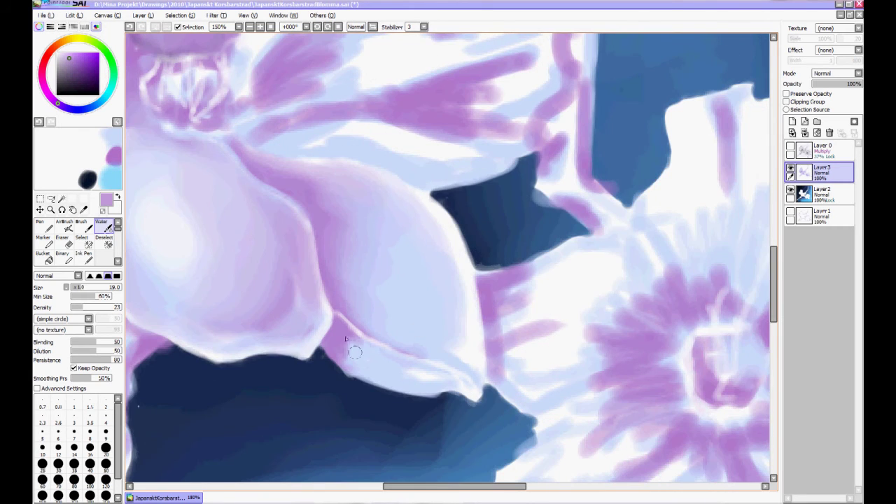
pyautogui.moveTo(348, 334)
pyautogui.mouseDown()
pyautogui.moveTo(369, 373)
pyautogui.moveTo(339, 365)
pyautogui.mouseUp()
pyautogui.press('[')
pyautogui.press('[')
pyautogui.press('[')
pyautogui.press('[')
pyautogui.press('[')
pyautogui.press('[')
pyautogui.press('[')
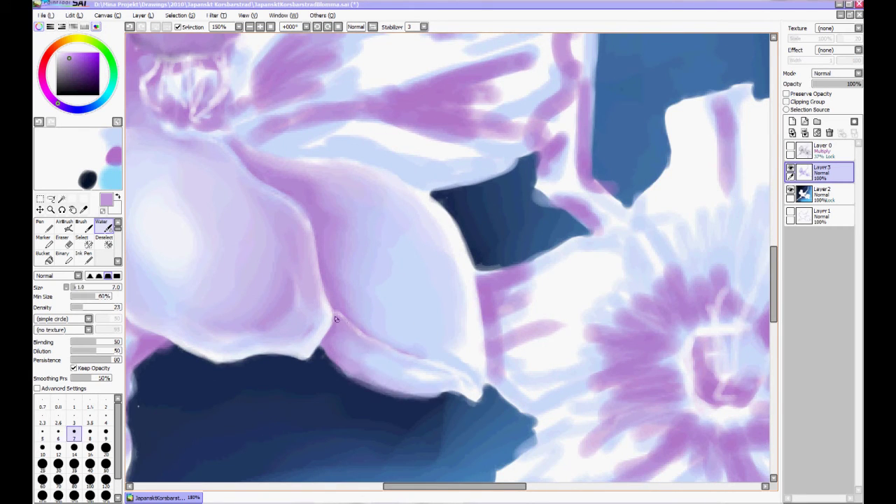
pyautogui.press(']')
pyautogui.press(']')
pyautogui.press(']')
pyautogui.press(']')
pyautogui.press(']')
pyautogui.press(']')
pyautogui.press(']')
pyautogui.press(']')
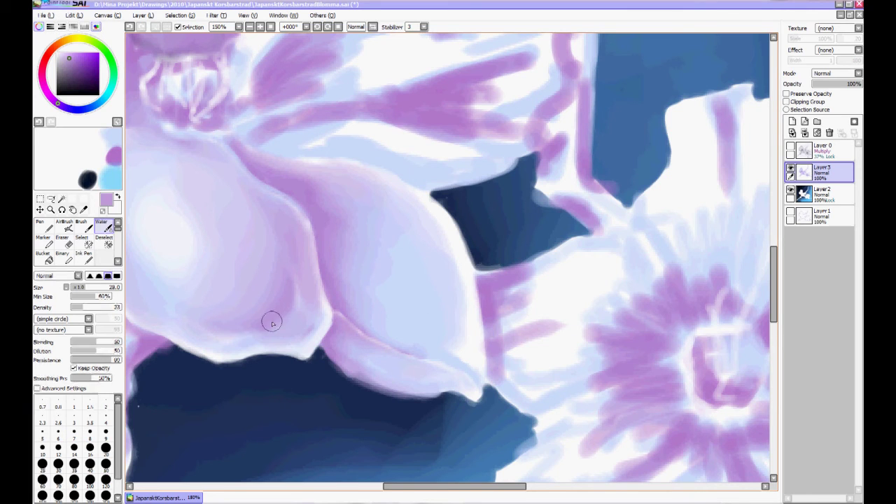
pyautogui.press('e')
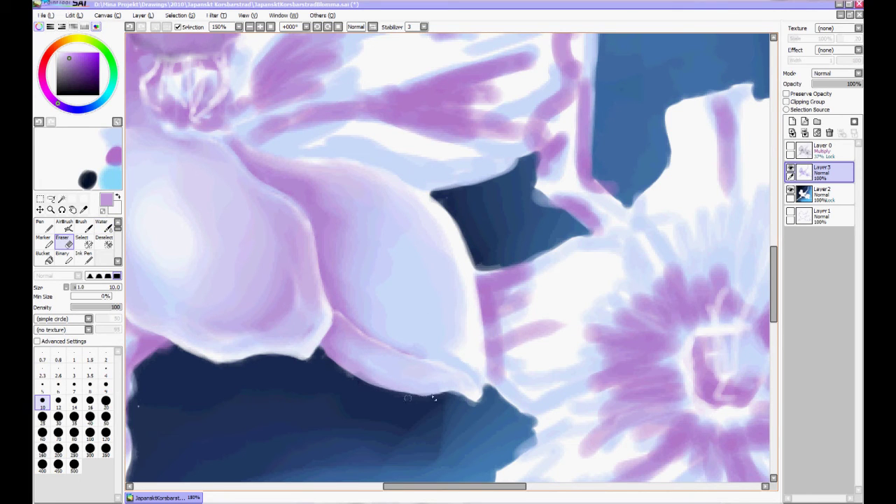
pyautogui.press('w')
pyautogui.moveTo(376, 273)
pyautogui.mouseDown()
pyautogui.moveTo(509, 257)
pyautogui.moveTo(455, 287)
pyautogui.mouseUp()
# Block in broad purple and light blue areas on the upper-left flower's right petal with the Pen tool.
pyautogui.press('n')
pyautogui.moveTo(483, 203); pyautogui.dragTo(546, 200)
pyautogui.keyDown('alt'); pyautogui.click(490, 238); pyautogui.keyUp('alt')
pyautogui.moveTo(469, 241)
pyautogui.mouseDown()
pyautogui.moveTo(444, 206)
pyautogui.moveTo(455, 179)
pyautogui.mouseUp()
pyautogui.moveTo(420, 210)
pyautogui.mouseDown()
pyautogui.moveTo(455, 280)
pyautogui.moveTo(420, 218)
pyautogui.mouseUp()
pyautogui.moveTo(420, 219); pyautogui.dragTo(385, 231)
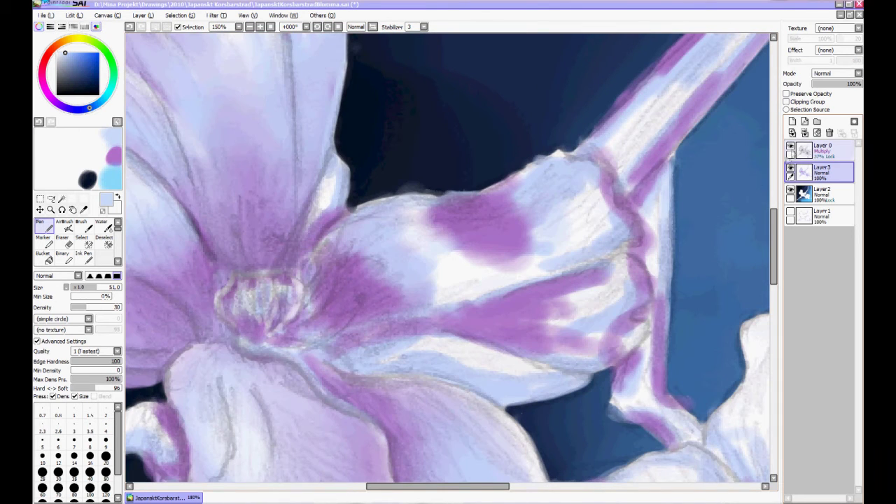
pyautogui.moveTo(478, 282); pyautogui.dragTo(421, 313)
# Paint purple around the curled tip of the right petal and cover the petal's middle with a pale tone.
pyautogui.keyDown('alt'); pyautogui.click(634, 280); pyautogui.keyUp('alt')
pyautogui.moveTo(616, 260)
pyautogui.mouseDown()
pyautogui.moveTo(599, 283)
pyautogui.moveTo(614, 279)
pyautogui.moveTo(629, 317)
pyautogui.moveTo(512, 273)
pyautogui.moveTo(630, 314)
pyautogui.moveTo(611, 327)
pyautogui.moveTo(629, 288)
pyautogui.moveTo(618, 344)
pyautogui.moveTo(532, 354)
pyautogui.mouseUp()
pyautogui.keyDown('alt'); pyautogui.click(504, 287); pyautogui.keyUp('alt')
pyautogui.moveTo(480, 287); pyautogui.dragTo(504, 287)
pyautogui.moveTo(462, 301)
pyautogui.mouseDown()
pyautogui.moveTo(406, 280)
pyautogui.moveTo(513, 302)
pyautogui.mouseUp()
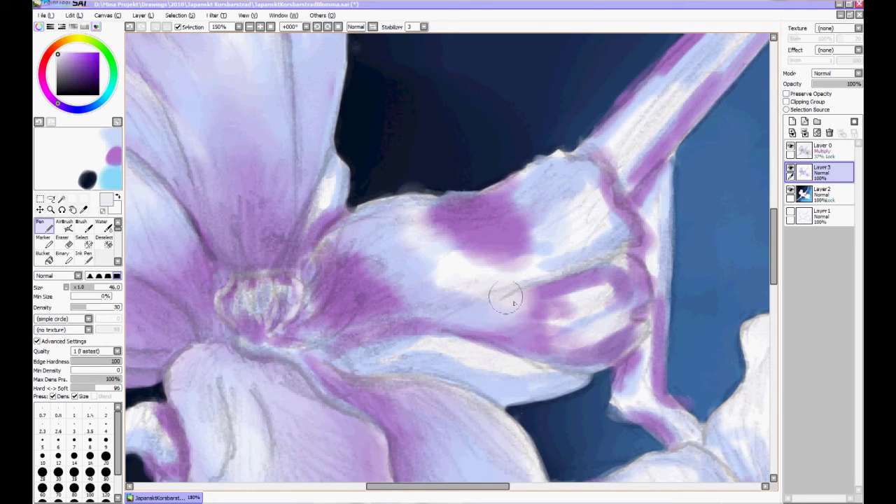
# Shade the upper part of the right petal near its tip with greyish blue, and hide the sketch on Layer 0.
pyautogui.keyDown('alt'); pyautogui.click(556, 174); pyautogui.keyUp('alt')
pyautogui.keyDown('alt'); pyautogui.click(537, 184); pyautogui.keyUp('alt')
pyautogui.moveTo(536, 185)
pyautogui.mouseDown()
pyautogui.moveTo(540, 238)
pyautogui.moveTo(591, 230)
pyautogui.mouseUp()
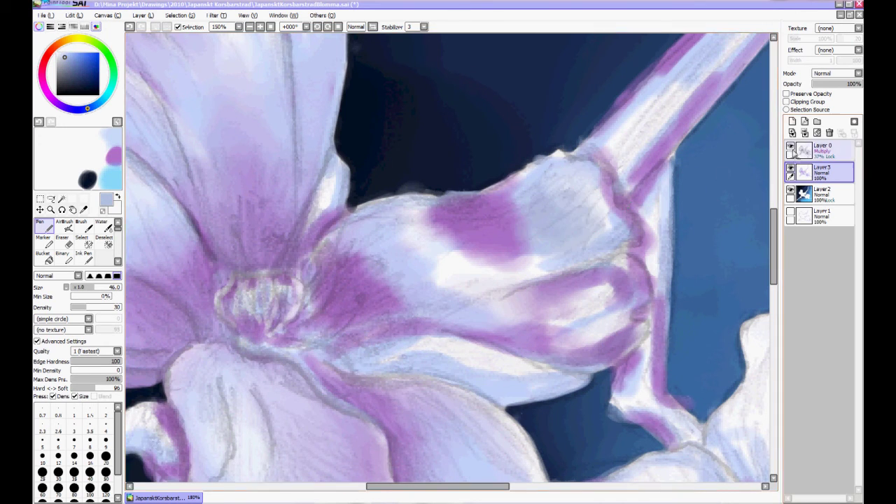
pyautogui.click(790, 146)
# Paint a pale rim along the right petal's upper edge and around its curled tip.
pyautogui.scroll(2, 308, 238)
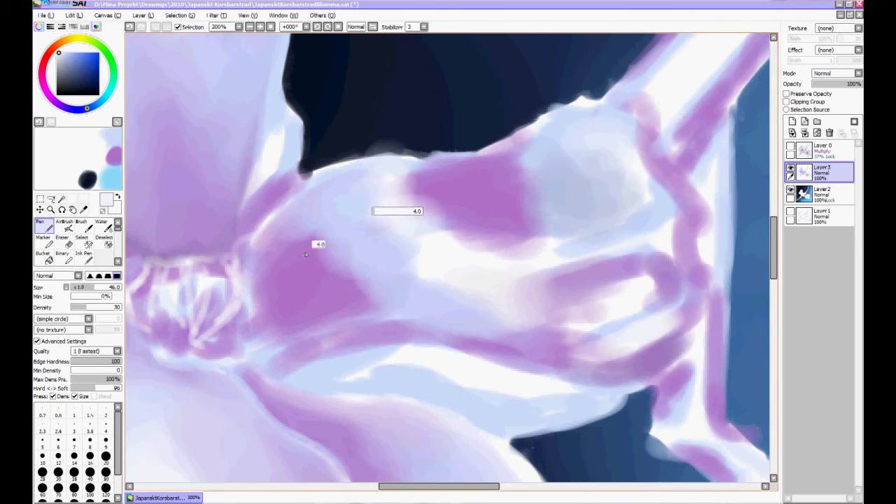
pyautogui.press('[')
pyautogui.moveTo(295, 191); pyautogui.dragTo(264, 224)
pyautogui.press(']')
pyautogui.press(']')
pyautogui.press(']')
pyautogui.press(']')
pyautogui.press(']')
pyautogui.press(']')
pyautogui.press(']')
pyautogui.press(']')
pyautogui.moveTo(443, 158)
pyautogui.mouseDown()
pyautogui.moveTo(340, 180)
pyautogui.moveTo(248, 241)
pyautogui.moveTo(595, 112)
pyautogui.moveTo(681, 207)
pyautogui.moveTo(690, 291)
pyautogui.moveTo(693, 231)
pyautogui.mouseUp()
pyautogui.moveTo(693, 231)
pyautogui.mouseDown()
pyautogui.moveTo(671, 163)
pyautogui.moveTo(650, 287)
pyautogui.moveTo(649, 262)
pyautogui.moveTo(520, 290)
pyautogui.moveTo(630, 302)
pyautogui.mouseUp()
# Paint thin purple shadow lines along the underside of the right petal's lower fold with a size 9 brush.
pyautogui.press('[')
pyautogui.press('[')
pyautogui.press('[')
pyautogui.press('[')
pyautogui.press('[')
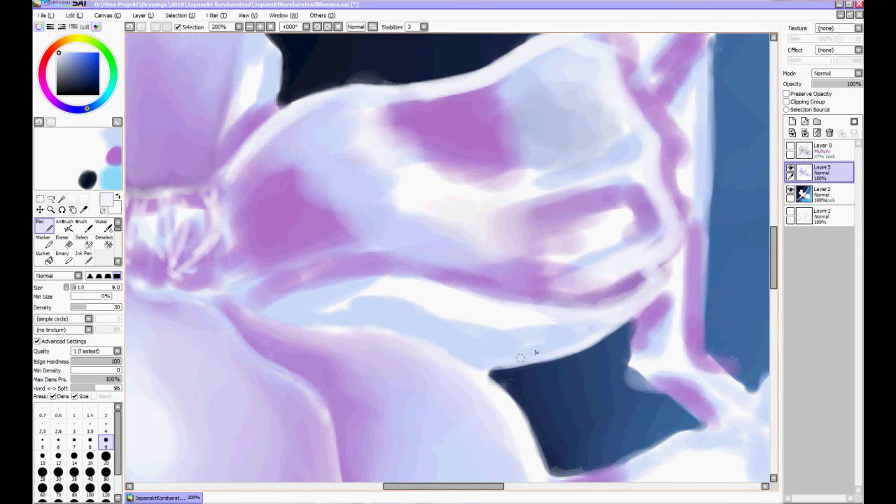
pyautogui.moveTo(253, 308); pyautogui.dragTo(368, 320)
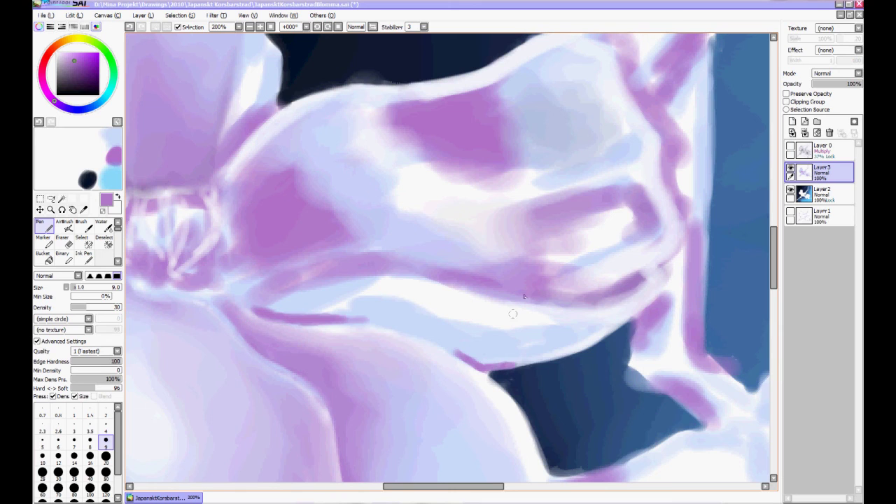
pyautogui.moveTo(550, 355); pyautogui.dragTo(475, 357)
pyautogui.moveTo(252, 308)
pyautogui.mouseDown()
pyautogui.moveTo(290, 296)
pyautogui.moveTo(342, 305)
pyautogui.mouseUp()
# Add light blue to the lower fold, deepen the curled tip with purple, and cover the white above it with light blue at size 23.
pyautogui.keyDown('alt'); pyautogui.click(384, 191); pyautogui.keyUp('alt')
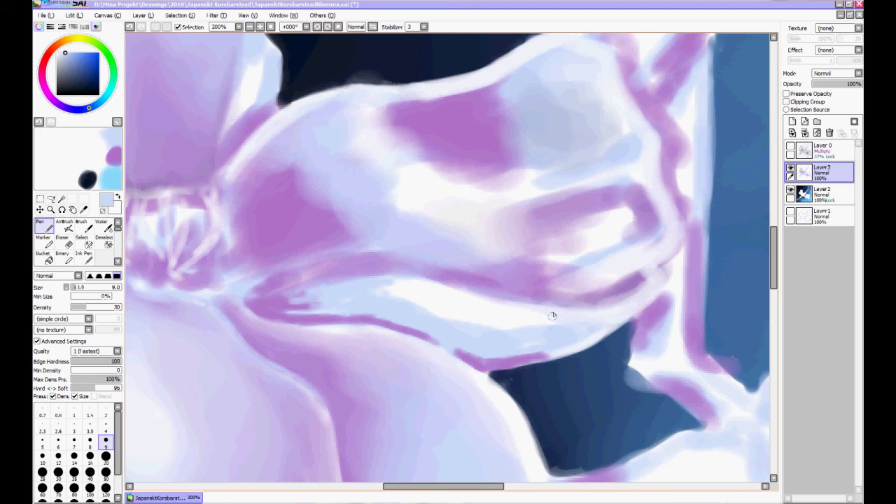
pyautogui.moveTo(491, 266); pyautogui.dragTo(458, 283)
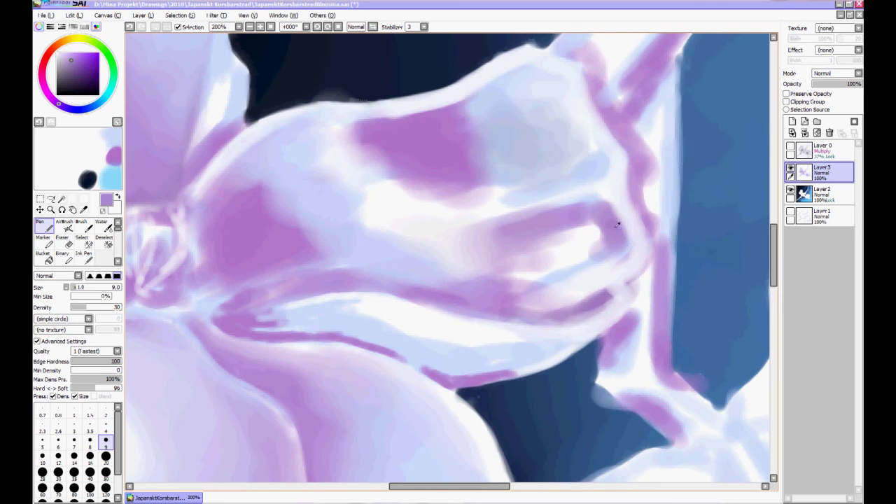
pyautogui.moveTo(623, 258); pyautogui.dragTo(530, 299)
pyautogui.keyDown('alt'); pyautogui.click(589, 185); pyautogui.keyUp('alt')
pyautogui.moveTo(576, 198)
pyautogui.mouseDown()
pyautogui.moveTo(585, 168)
pyautogui.moveTo(582, 174)
pyautogui.mouseUp()
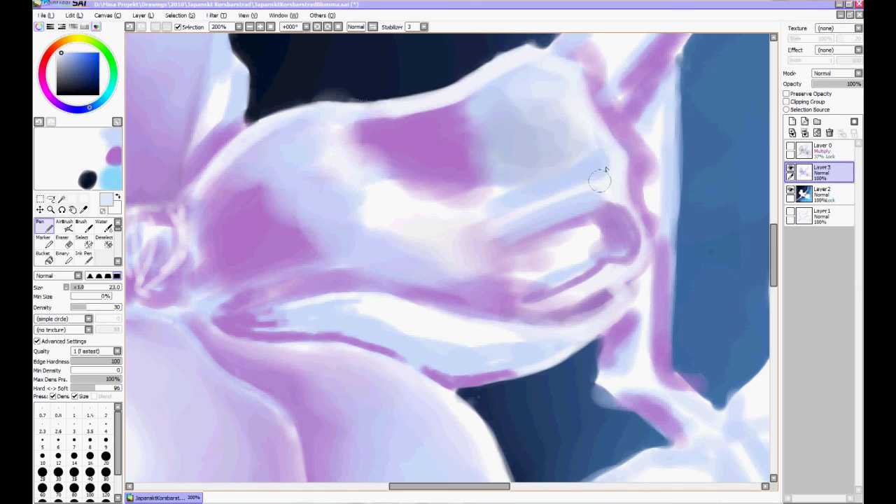
pyautogui.moveTo(485, 228); pyautogui.dragTo(600, 199)
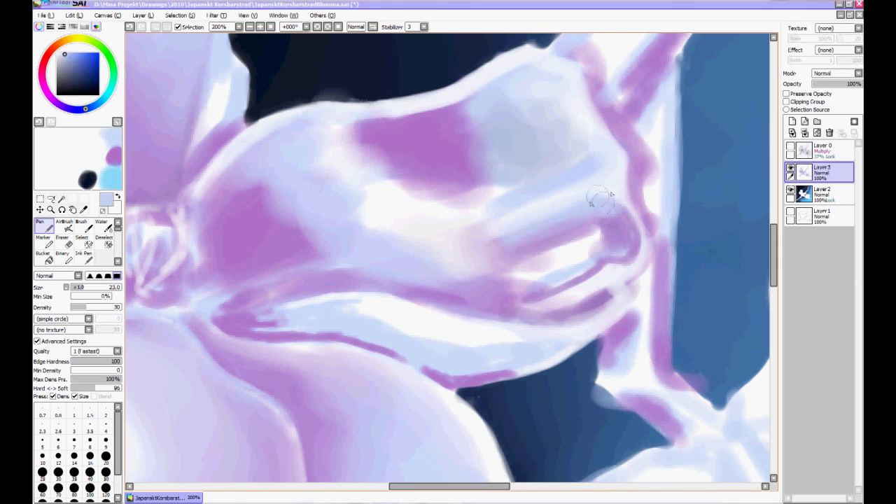
# Paint a purple streak and light lavender-blue strokes over the greyish-blue area near the right petal's tip.
pyautogui.moveTo(565, 169)
pyautogui.mouseDown()
pyautogui.moveTo(574, 136)
pyautogui.moveTo(522, 189)
pyautogui.mouseUp()
pyautogui.keyDown('alt'); pyautogui.click(595, 161); pyautogui.keyUp('alt')
pyautogui.keyDown('alt'); pyautogui.click(490, 183); pyautogui.keyUp('alt')
pyautogui.moveTo(456, 105)
pyautogui.mouseDown()
pyautogui.moveTo(515, 68)
pyautogui.moveTo(392, 105)
pyautogui.moveTo(350, 129)
pyautogui.mouseUp()
pyautogui.moveTo(420, 280); pyautogui.dragTo(483, 252)
pyautogui.moveTo(420, 196)
pyautogui.mouseDown()
pyautogui.moveTo(336, 266)
pyautogui.moveTo(205, 135)
pyautogui.mouseUp()
# Blend the right petal's purple, light blue and white areas, including its lower fold and curled tip, with the Water tool.
pyautogui.press('w')
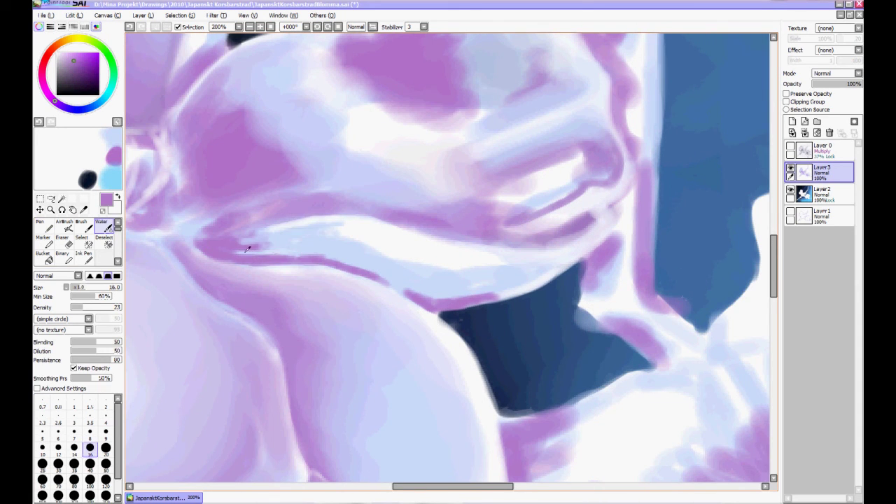
pyautogui.moveTo(270, 238)
pyautogui.mouseDown()
pyautogui.moveTo(395, 291)
pyautogui.moveTo(238, 264)
pyautogui.moveTo(513, 287)
pyautogui.moveTo(388, 257)
pyautogui.mouseUp()
pyautogui.moveTo(449, 231)
pyautogui.mouseDown()
pyautogui.moveTo(595, 223)
pyautogui.moveTo(532, 221)
pyautogui.moveTo(555, 291)
pyautogui.moveTo(608, 254)
pyautogui.moveTo(620, 224)
pyautogui.moveTo(644, 248)
pyautogui.moveTo(527, 226)
pyautogui.moveTo(569, 195)
pyautogui.mouseUp()
pyautogui.moveTo(537, 239)
pyautogui.mouseDown()
pyautogui.moveTo(507, 252)
pyautogui.moveTo(526, 300)
pyautogui.moveTo(597, 292)
pyautogui.moveTo(550, 283)
pyautogui.moveTo(536, 324)
pyautogui.moveTo(630, 284)
pyautogui.moveTo(540, 285)
pyautogui.moveTo(486, 315)
pyautogui.moveTo(600, 302)
pyautogui.mouseUp()
pyautogui.press('n')
pyautogui.keyDown('alt'); pyautogui.click(595, 294); pyautogui.keyUp('alt')
pyautogui.press('w')
pyautogui.moveTo(510, 167)
pyautogui.mouseDown()
pyautogui.moveTo(285, 241)
pyautogui.moveTo(355, 152)
pyautogui.moveTo(504, 168)
pyautogui.moveTo(595, 194)
pyautogui.mouseUp()
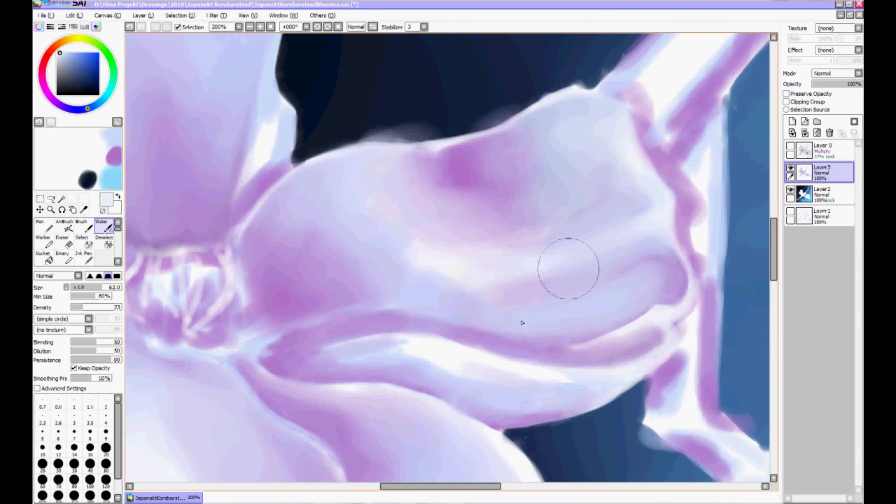